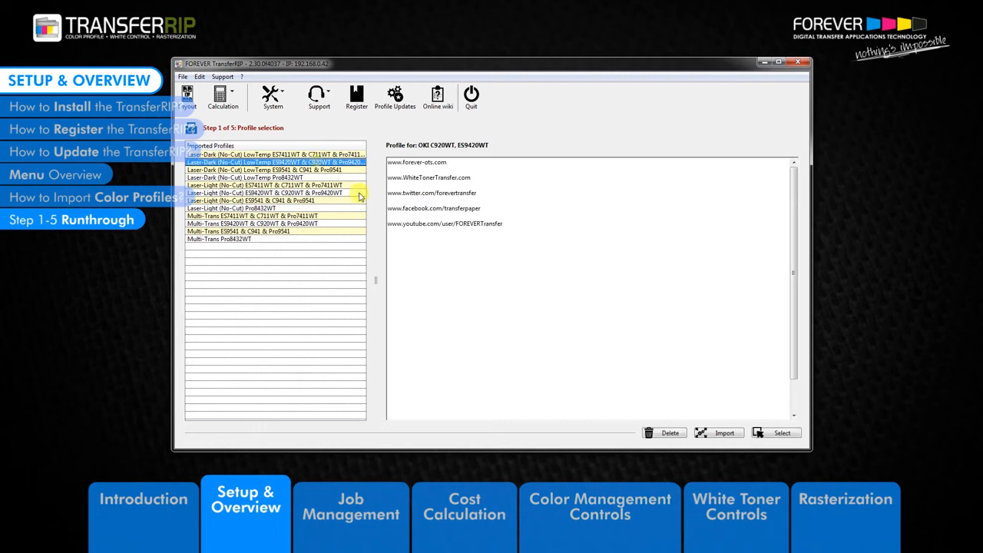
Use the Laser-Dark (No-Cut) LowTemp profile for the ES9420WT & C920WT, keeping the DIN A3, 297 x 420 mm page size.
left_click(785, 434)
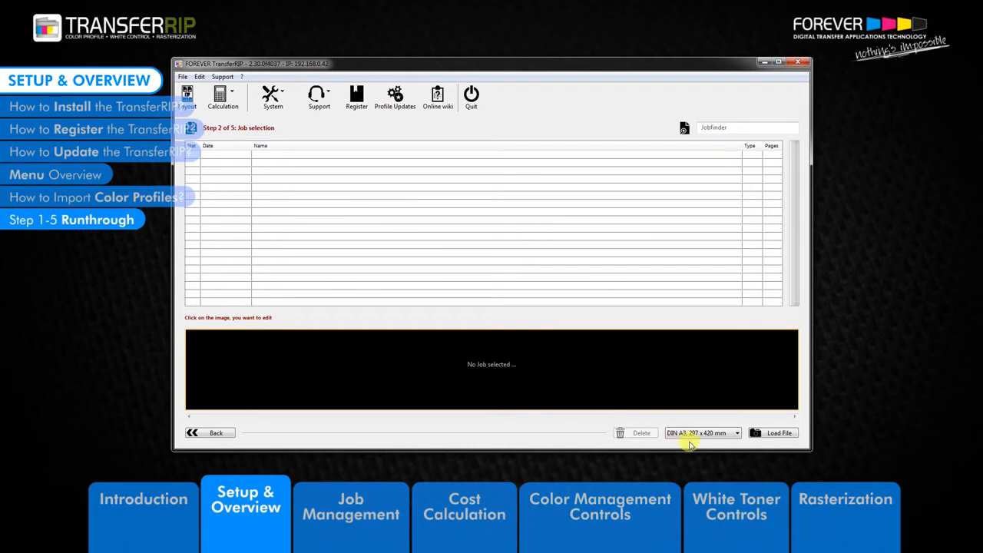
left_click(722, 434)
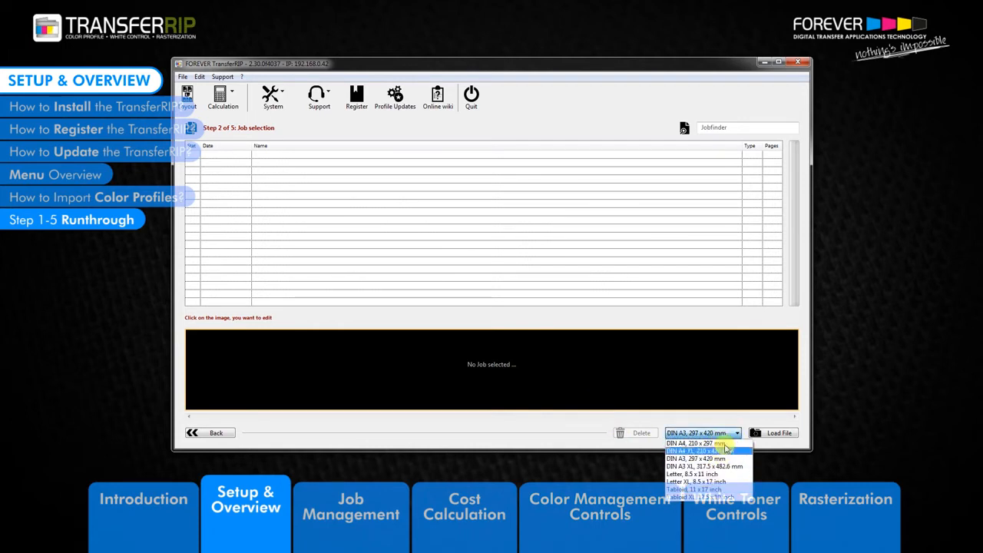
left_click(729, 435)
Load Grunge love_A3.pdf from the video designs folder and open its page image for color management.
left_click(774, 433)
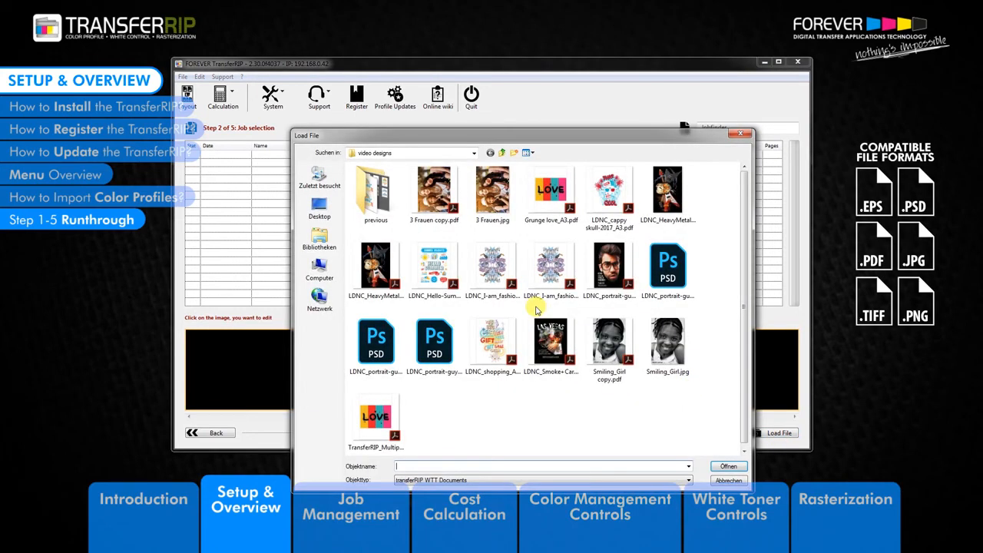
left_click(553, 196)
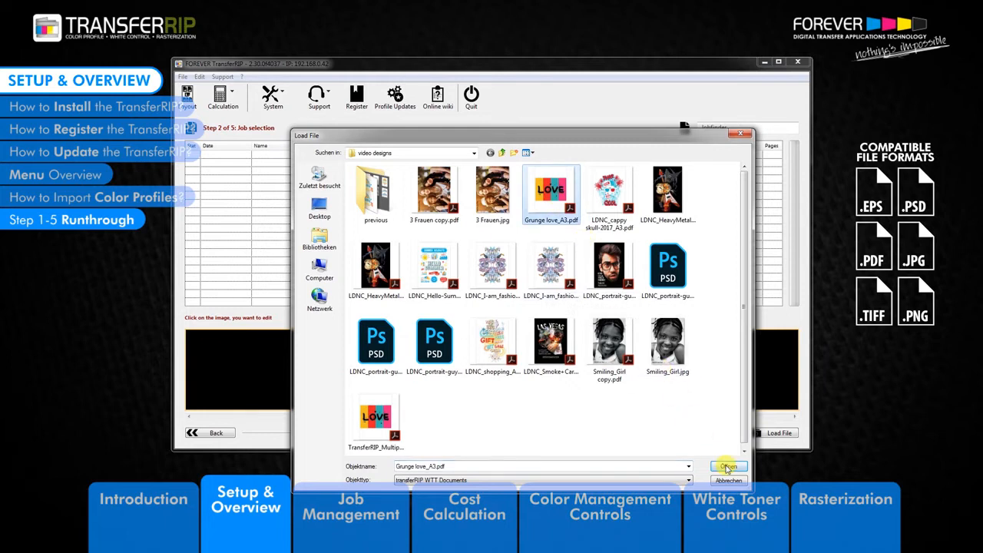
left_click(727, 467)
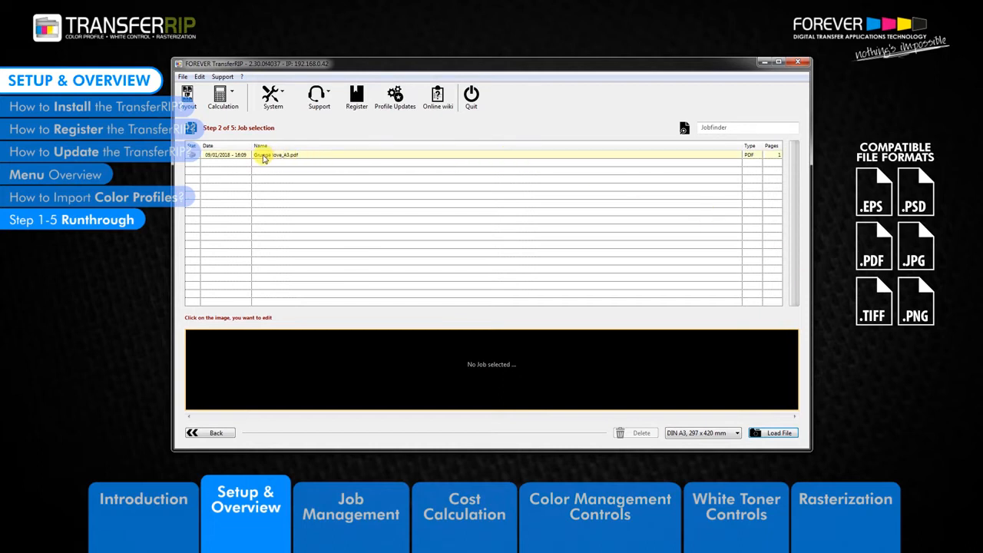
left_click(263, 157)
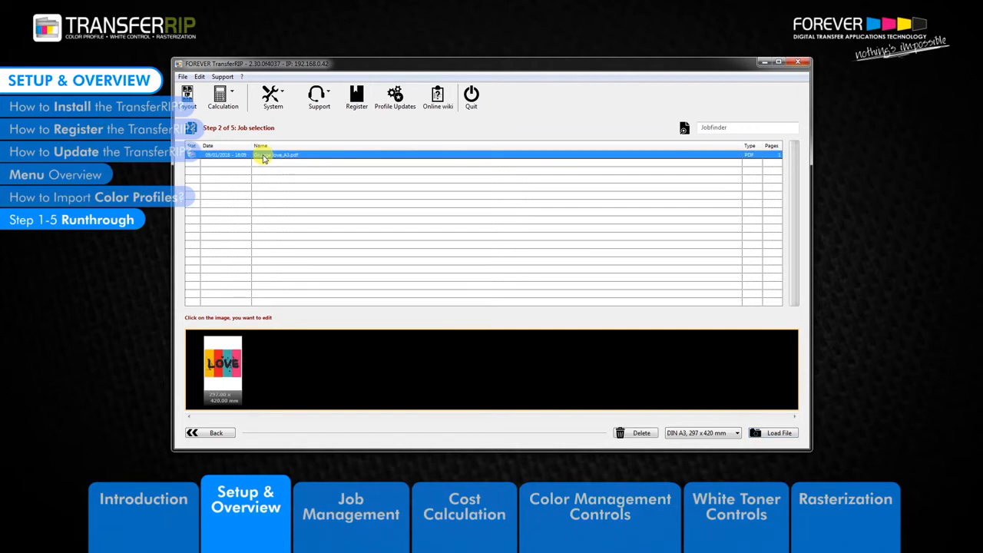
left_click(221, 369)
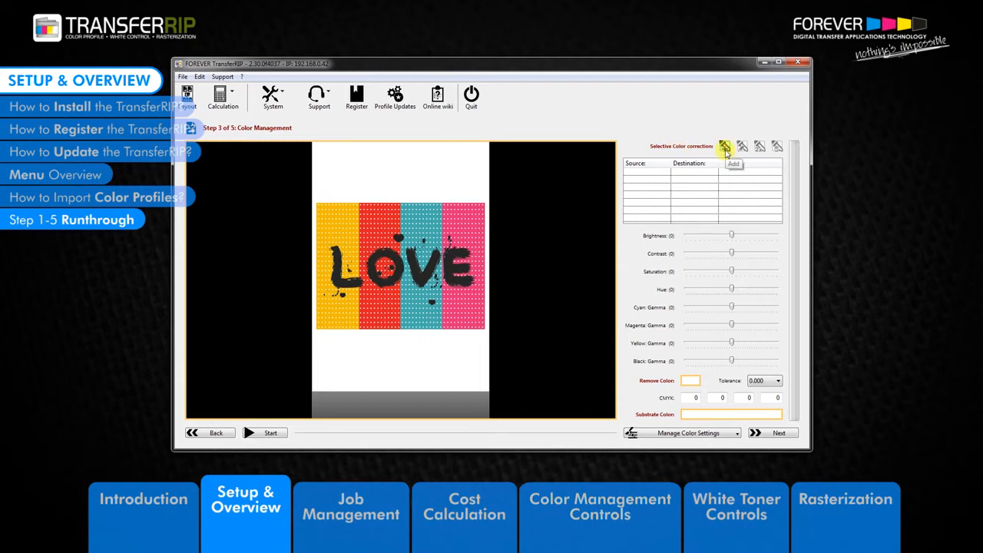
Add a selective color correction that replaces the artwork's pink stripe color with the teal of the neighbouring stripe.
left_click(726, 148)
left_click_drag(475, 107, 611, 105)
left_click(586, 209)
left_click(452, 234)
left_click(677, 206)
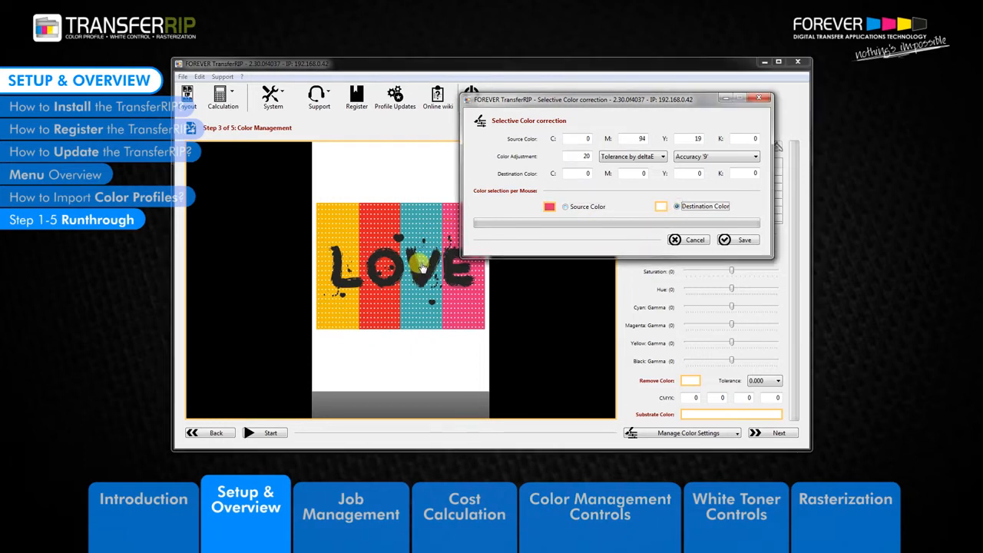
left_click(421, 267)
left_click(739, 240)
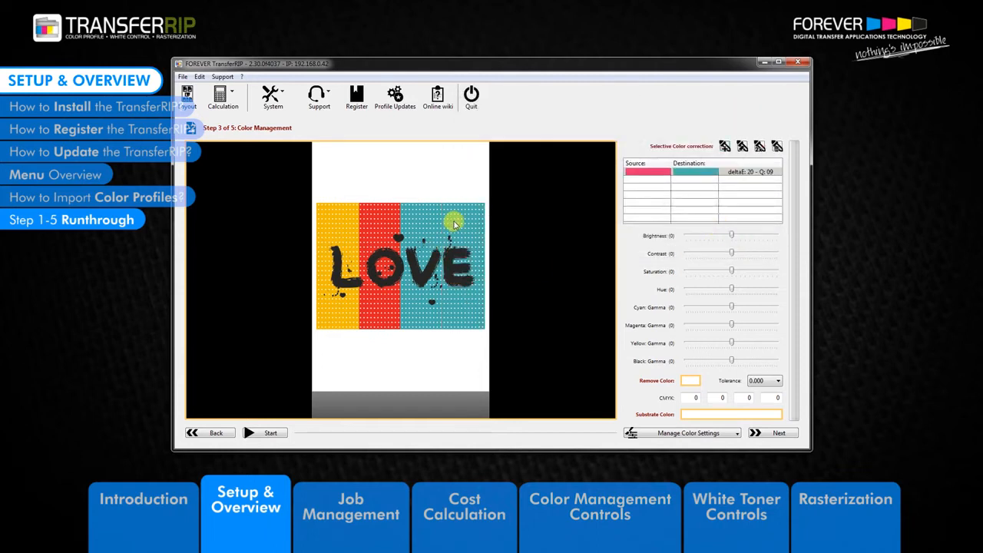
Remove the pink-to-teal selective color correction from the list.
left_click(707, 172)
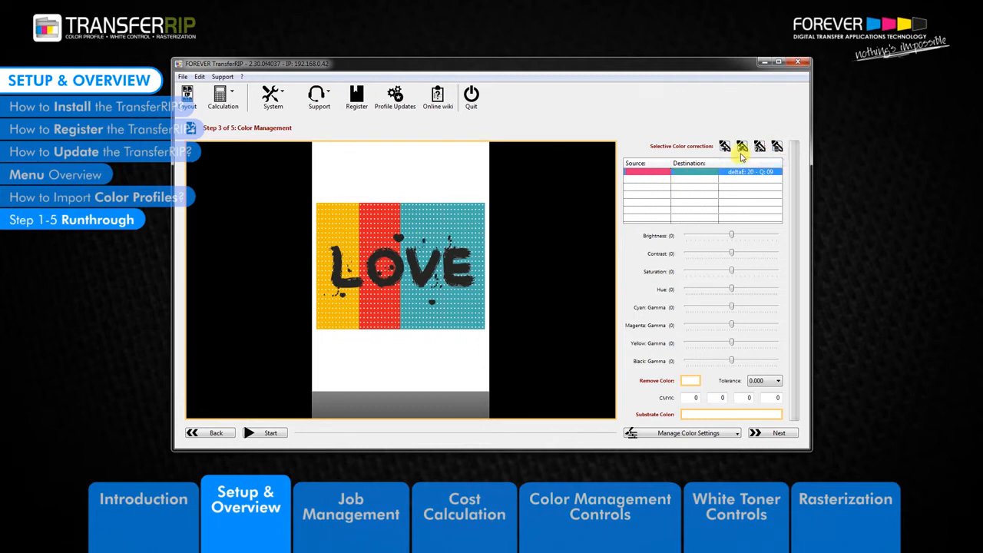
left_click(735, 148)
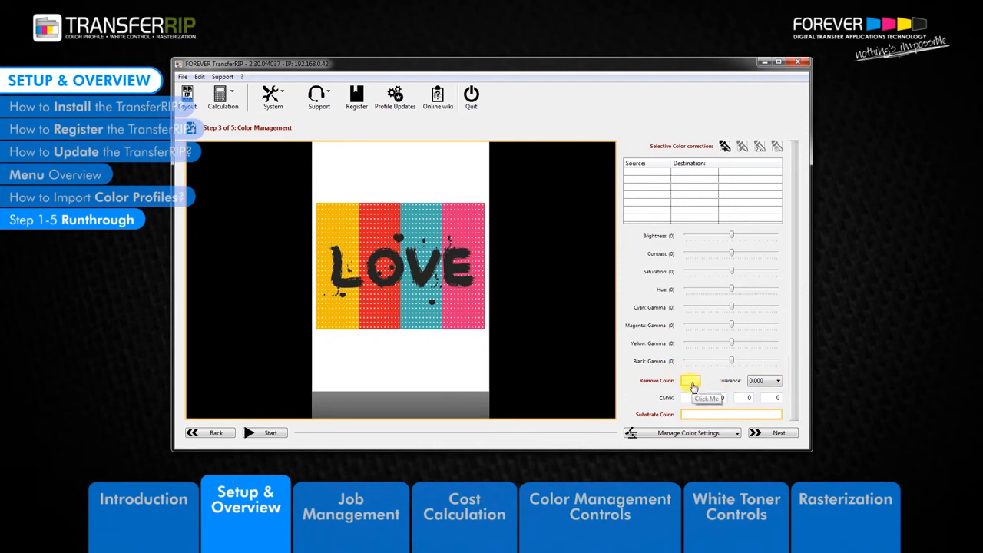
Try removing the black of the LOVE lettering with a tolerance of 7.000, and reset the tolerance to 0.000.
left_click(692, 384)
left_click_drag(509, 137, 715, 158)
left_click(434, 282)
left_click(802, 244)
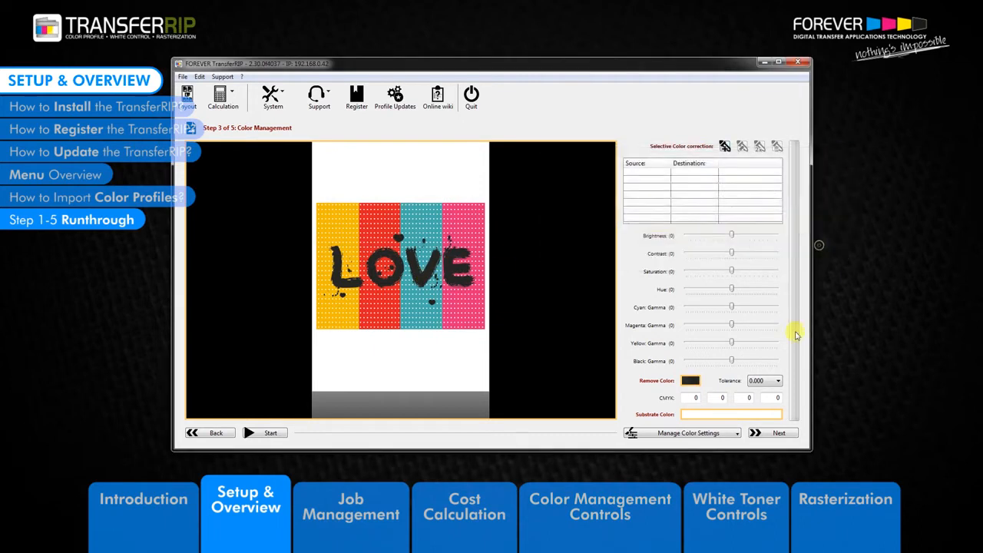
left_click(769, 384)
left_click(757, 205)
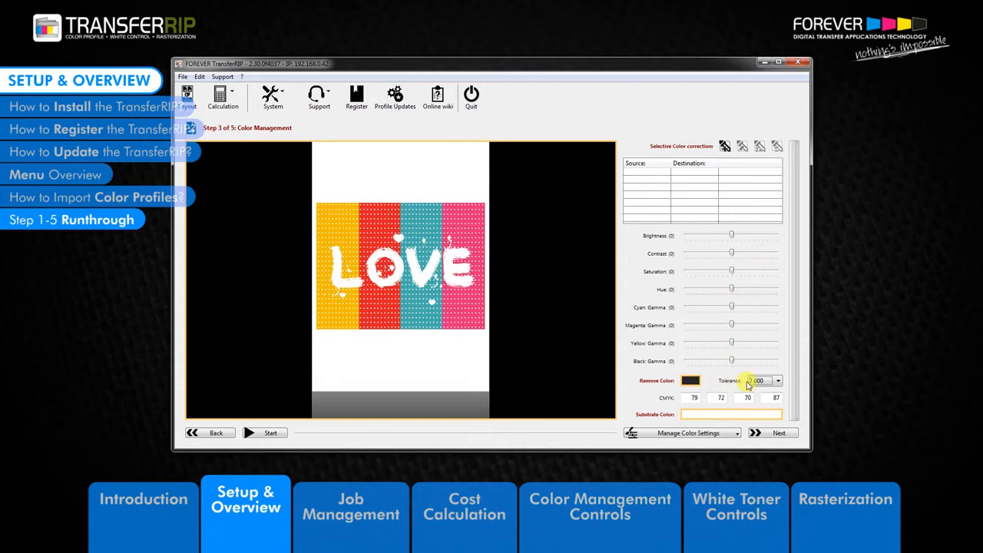
left_click(777, 384)
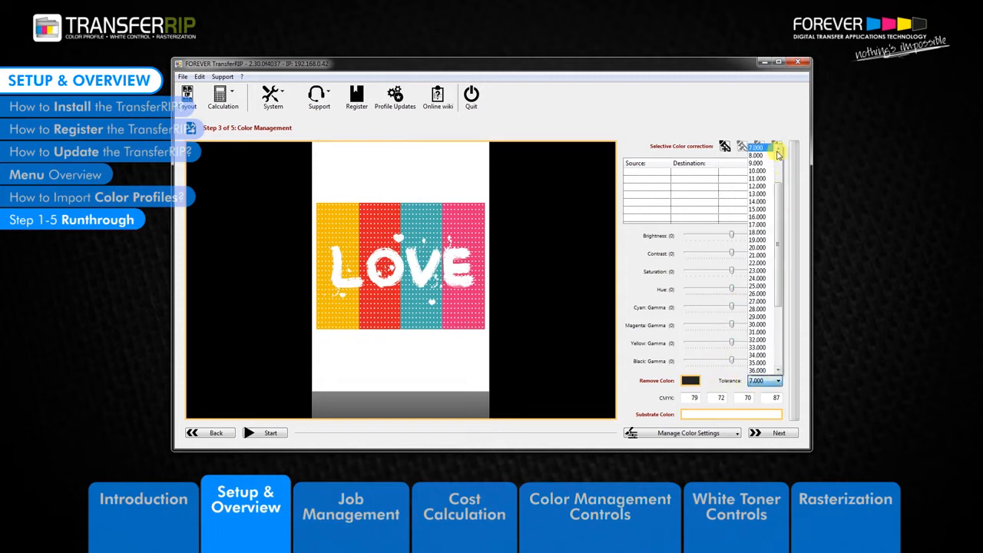
left_click(766, 147)
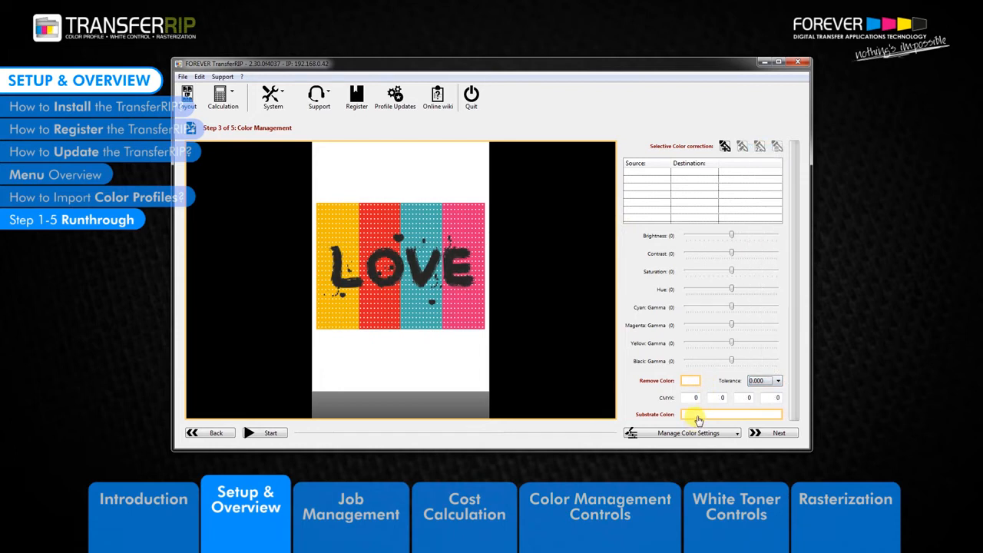
Try a bright pink substrate color behind the artwork and return the substrate to white.
left_click(695, 416)
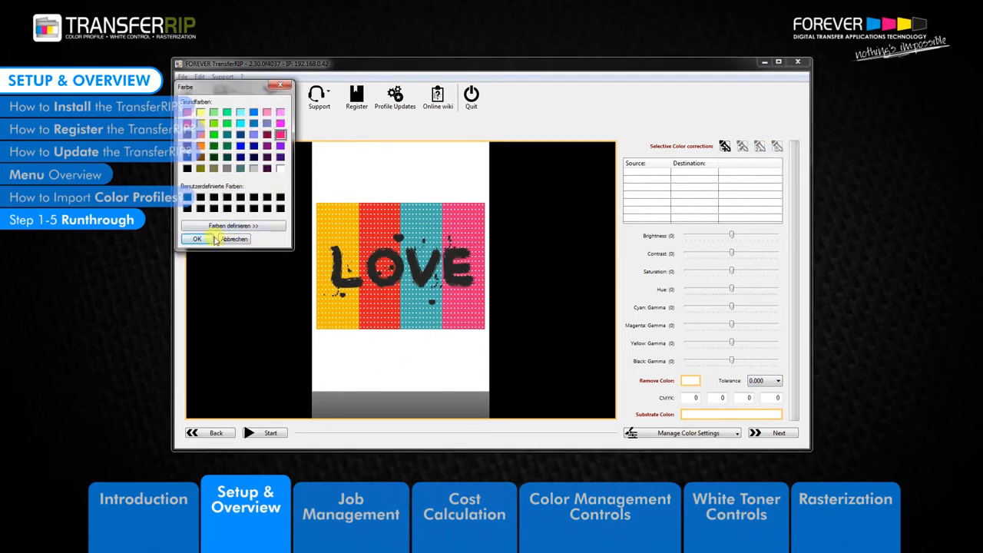
left_click(196, 239)
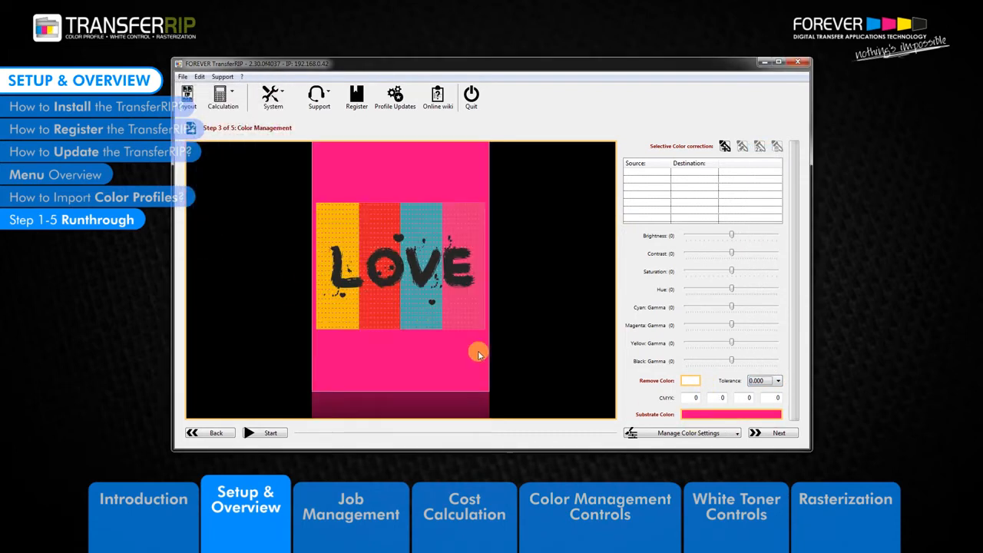
left_click(698, 414)
left_click(253, 114)
left_click(197, 239)
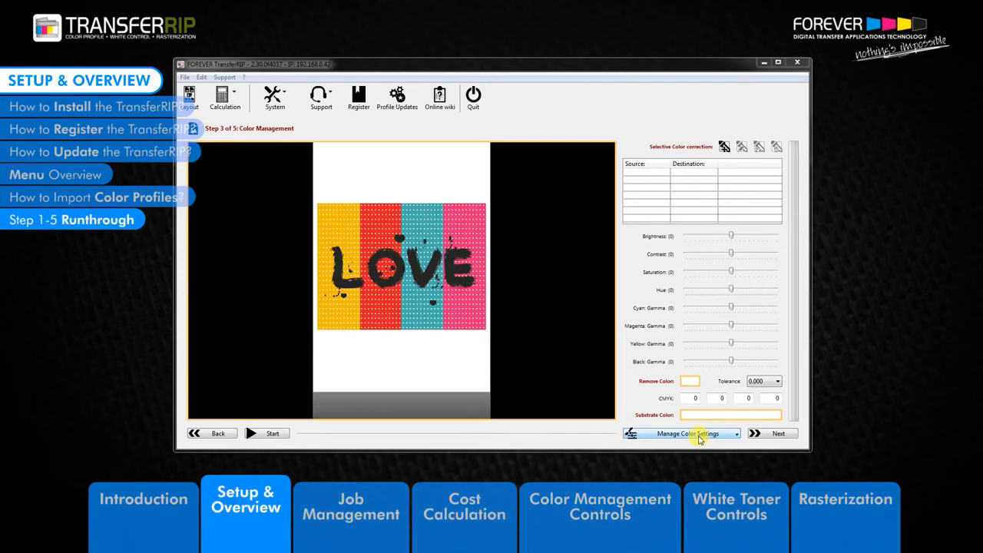
Save the current color settings under the name "reset".
left_click(699, 436)
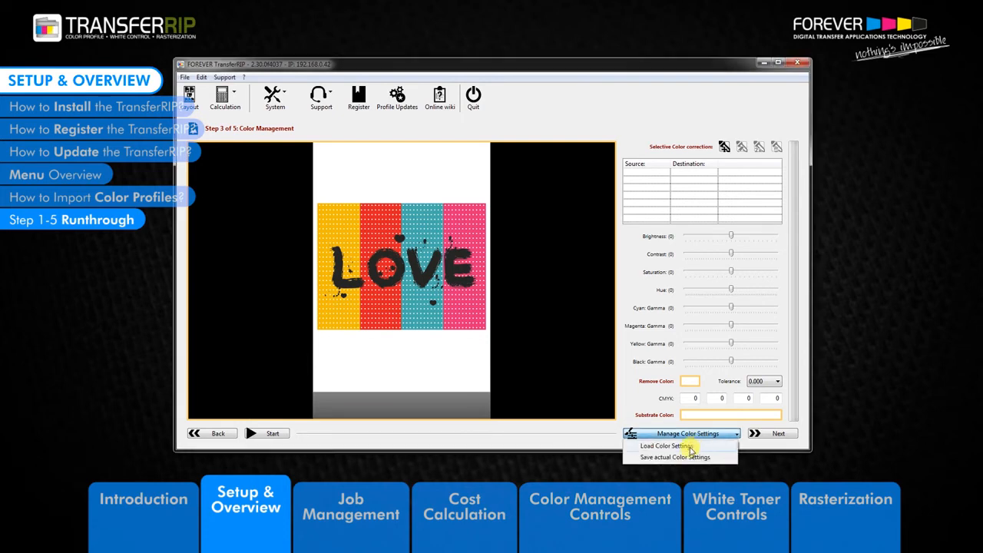
left_click(691, 458)
type("reset")
left_click(617, 235)
Load the saved color settings named "changes" onto the artwork.
left_click(705, 434)
left_click(704, 445)
left_click(384, 111)
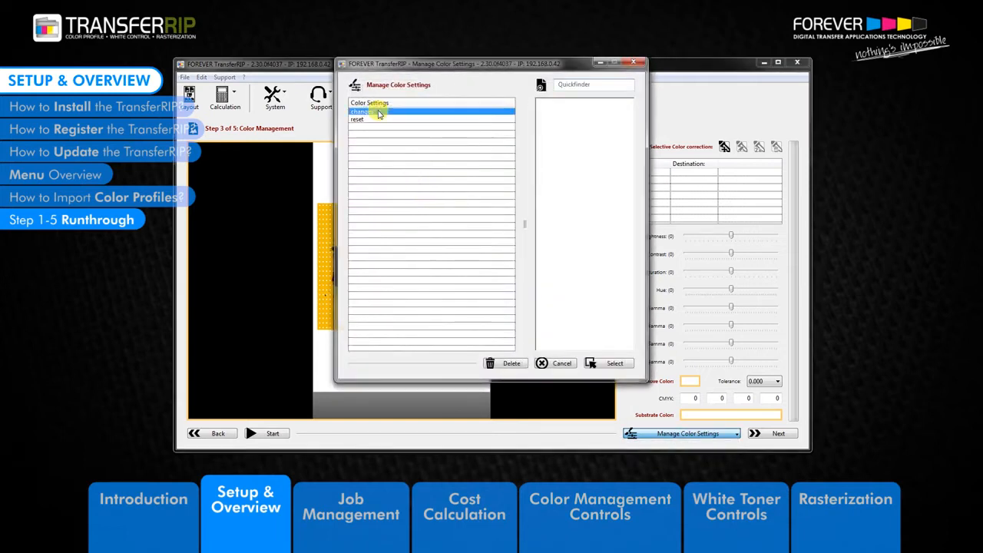
left_click(616, 368)
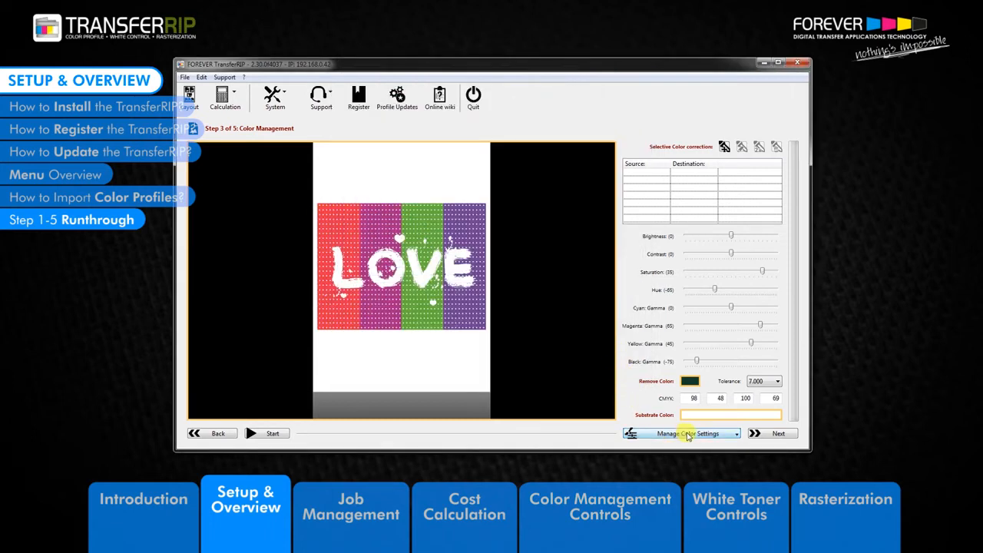
Load the saved "reset" color settings and continue to the spot channel control stage.
left_click(688, 435)
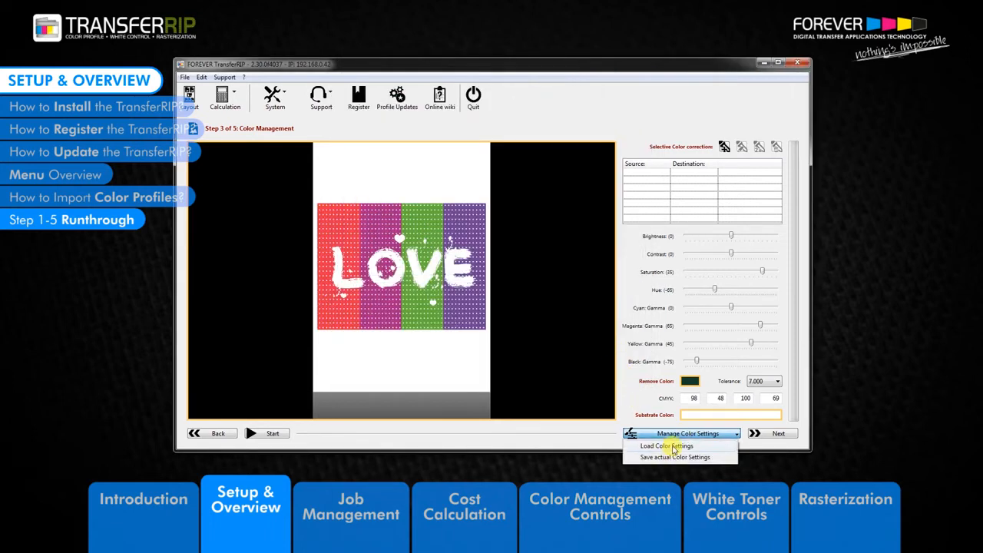
left_click(674, 445)
left_click(355, 120)
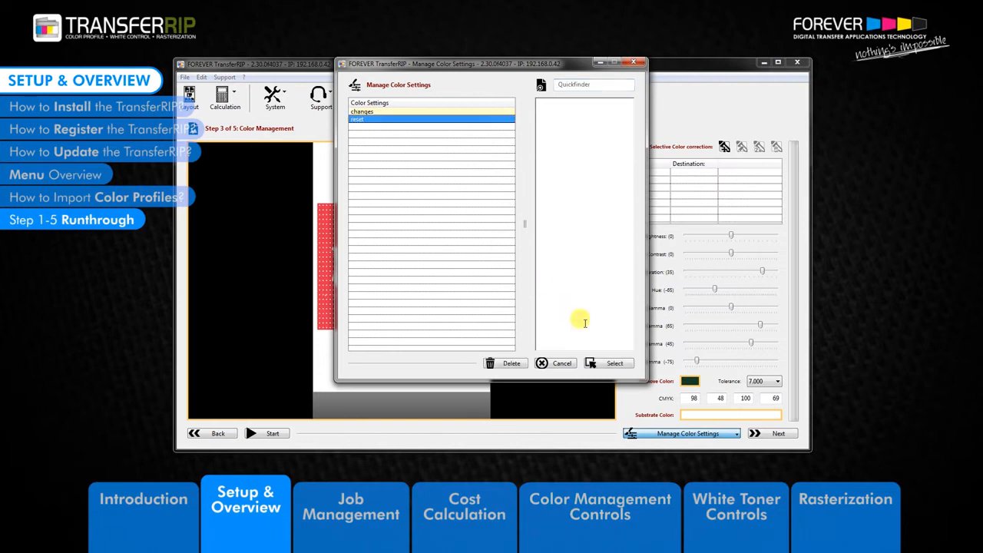
left_click(615, 364)
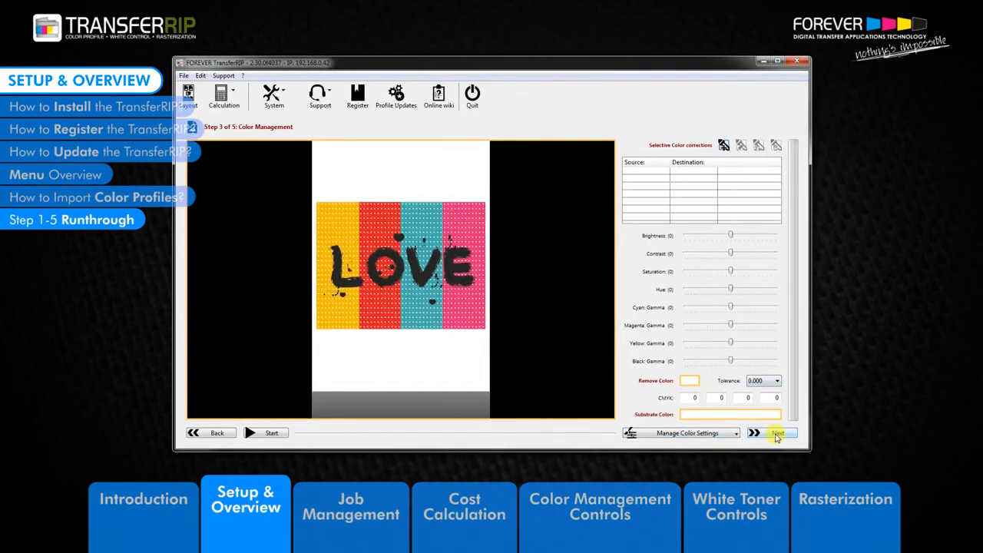
left_click(777, 434)
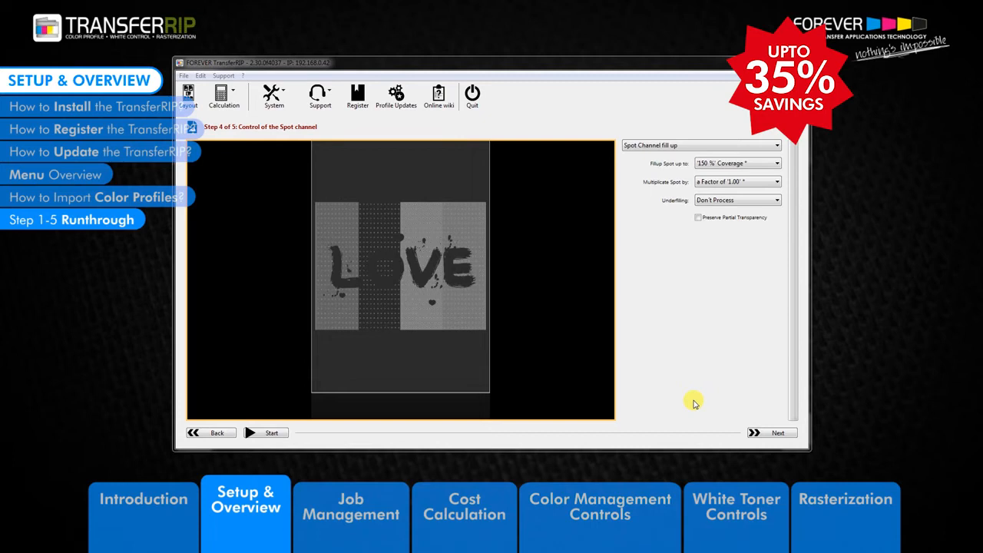
Try the No Spot Channel mode and switch back to Spot Channel fill up.
left_click(677, 146)
left_click(673, 156)
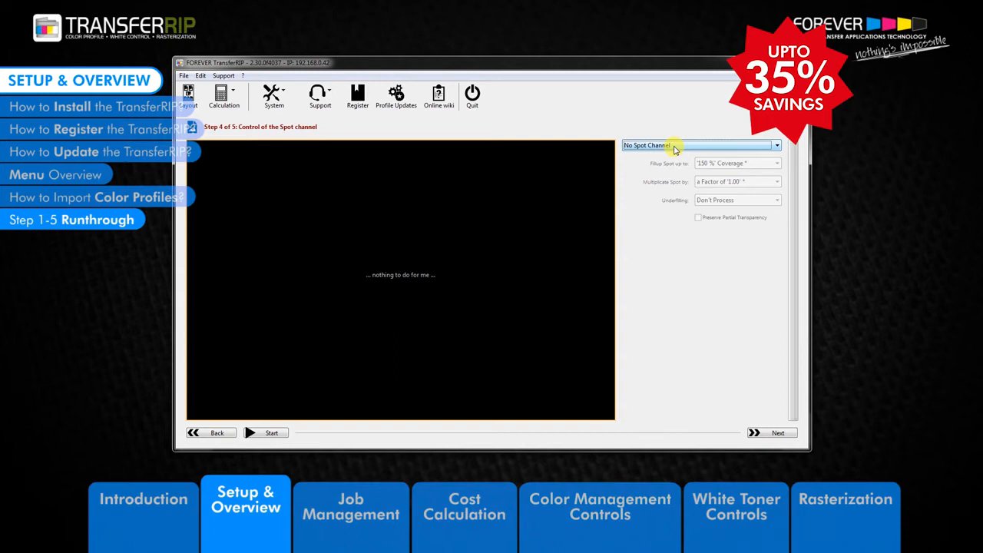
left_click(674, 150)
left_click(672, 163)
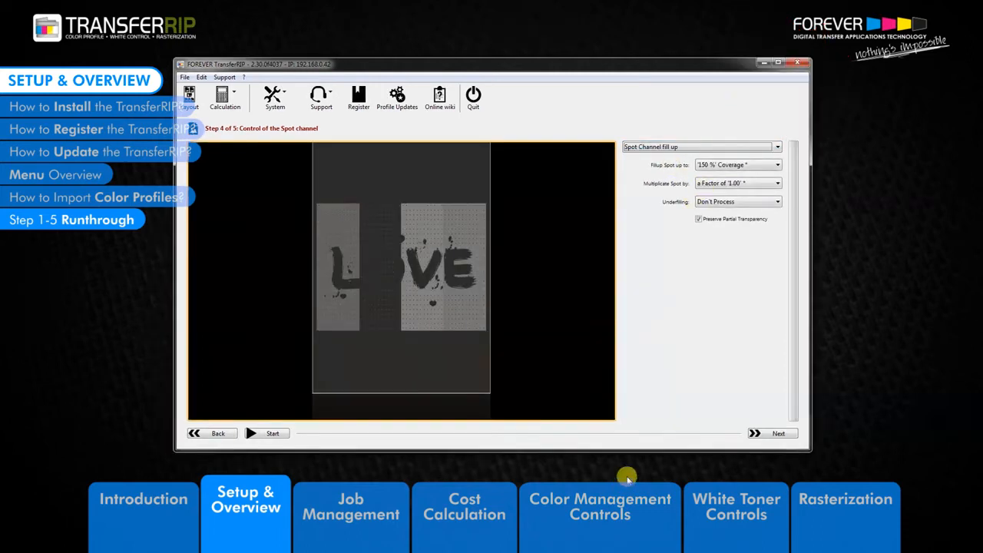
Try filling up the spot channel to 300 % coverage and return it to 150 % coverage.
left_click(744, 164)
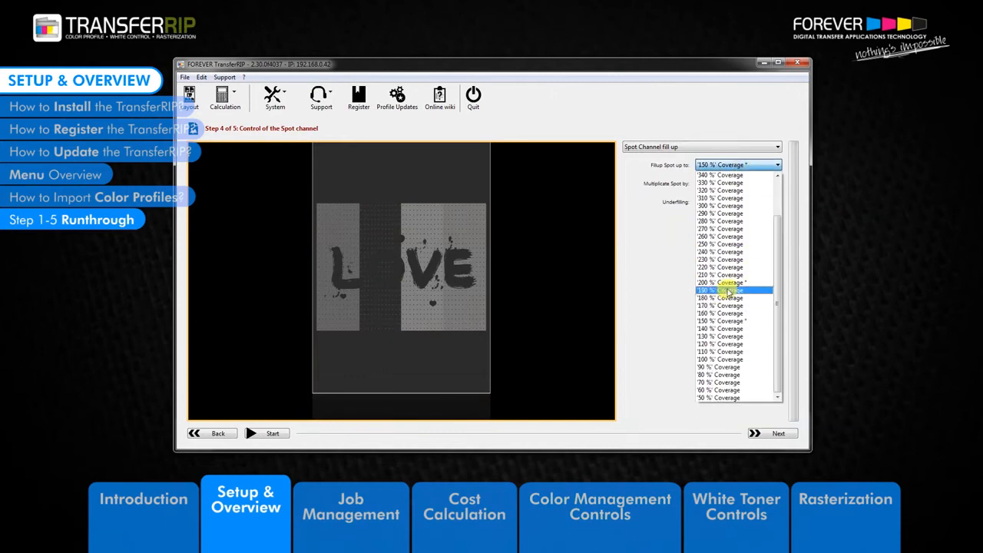
left_click(731, 206)
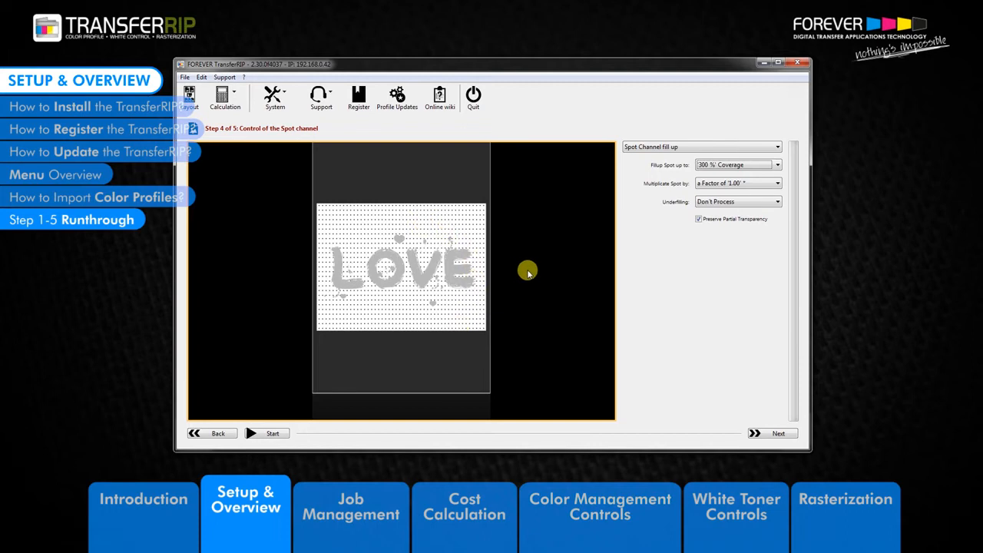
left_click(735, 164)
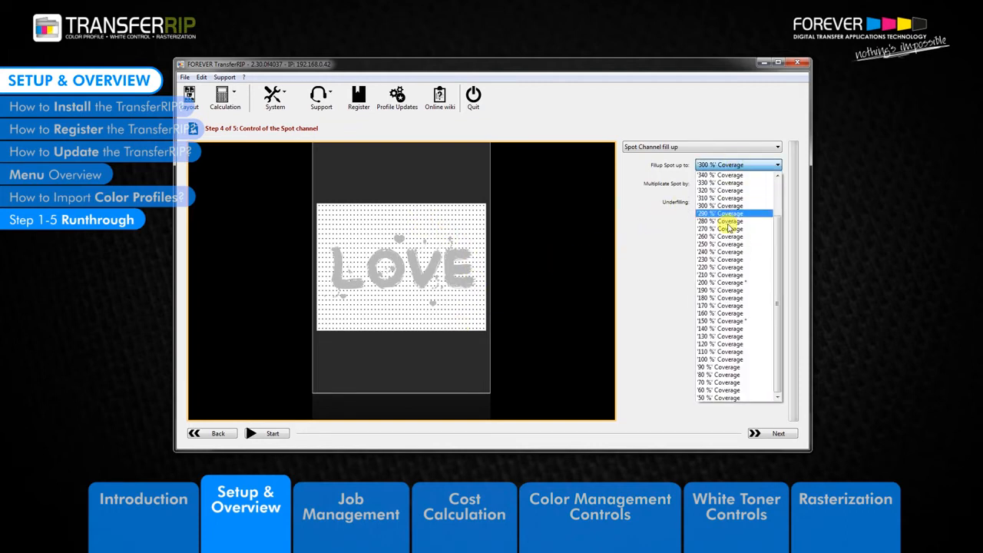
left_click(720, 321)
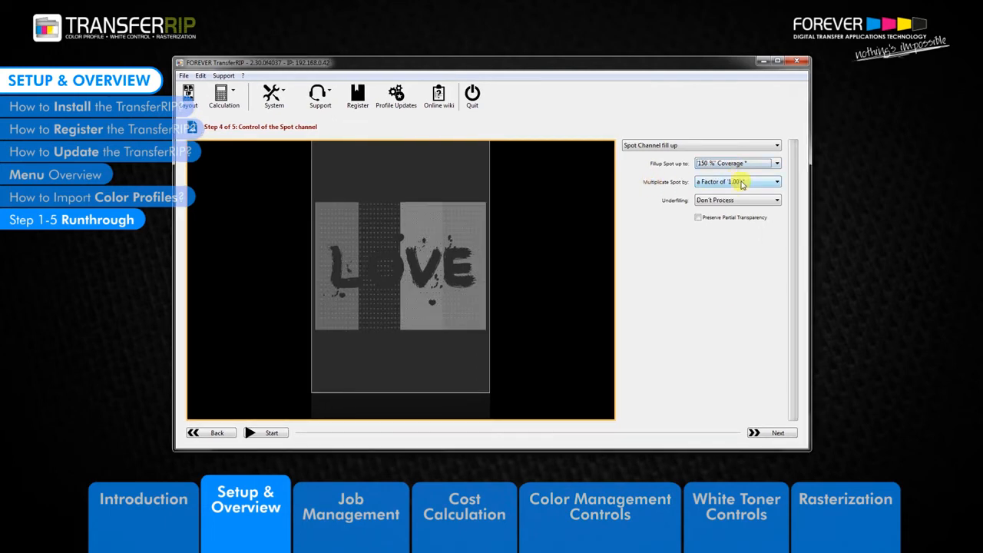
left_click(728, 182)
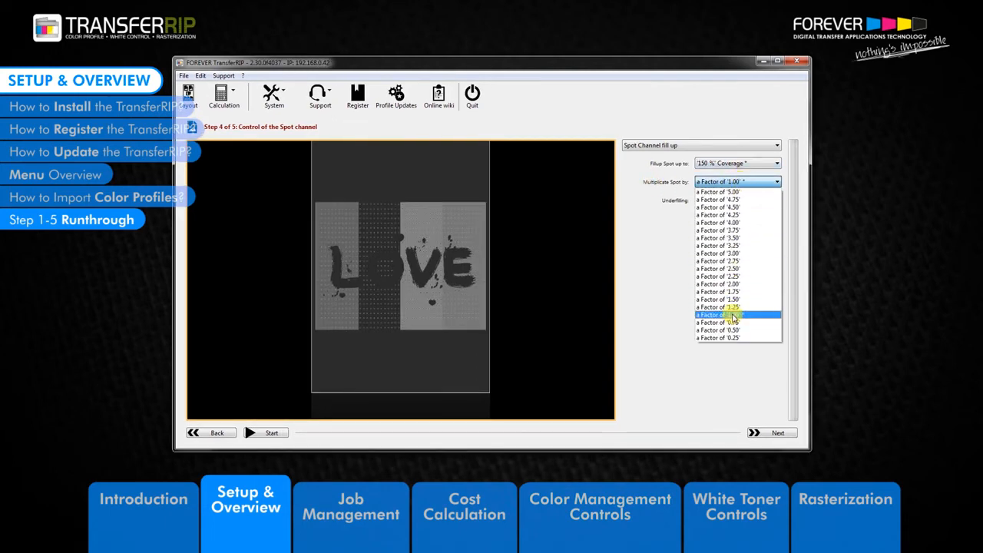
left_click(644, 280)
left_click(726, 201)
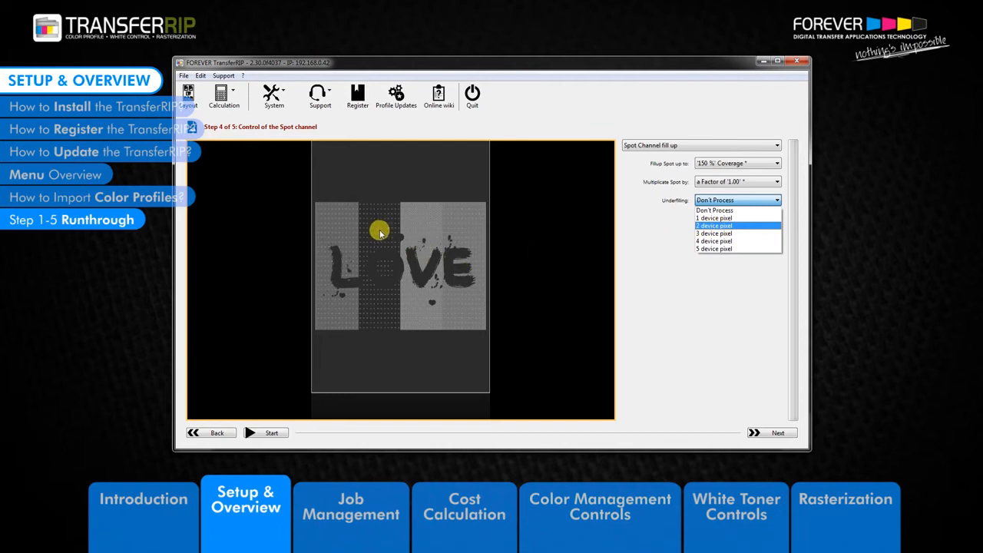
left_click(672, 227)
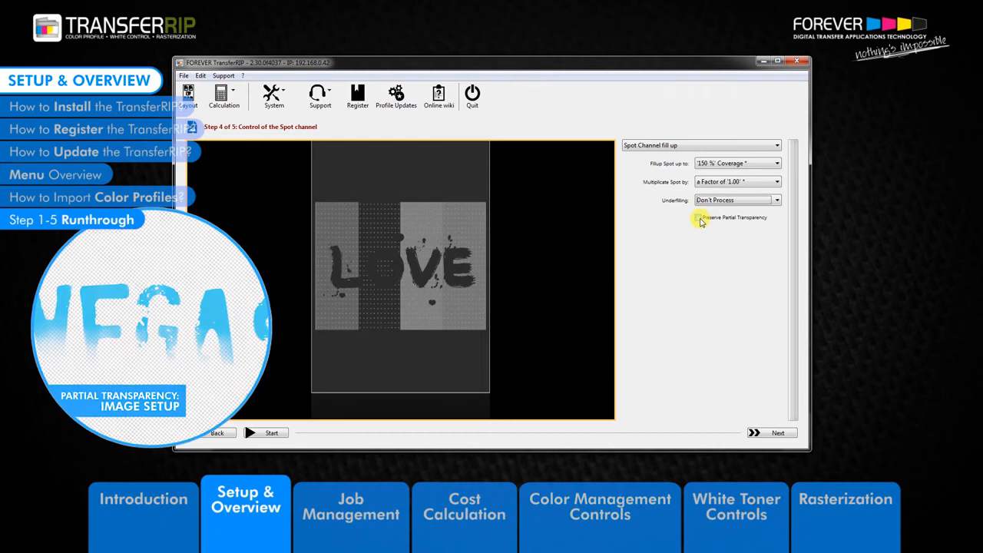
Enable Preserve Partial Transparency for the spot channel.
left_click(699, 220)
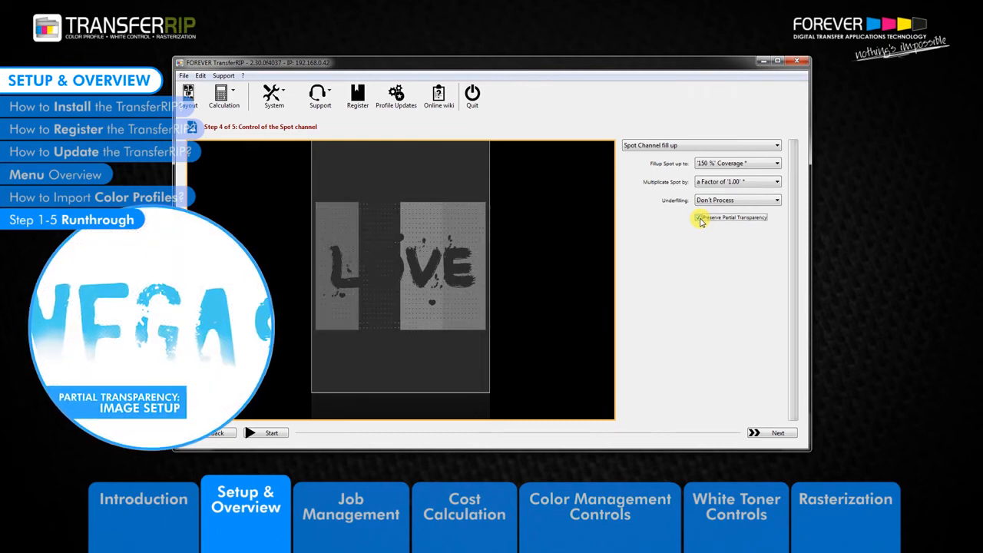
Toggle Preserve Partial Transparency off and back on, and continue to the print and screen settings.
left_click(699, 219)
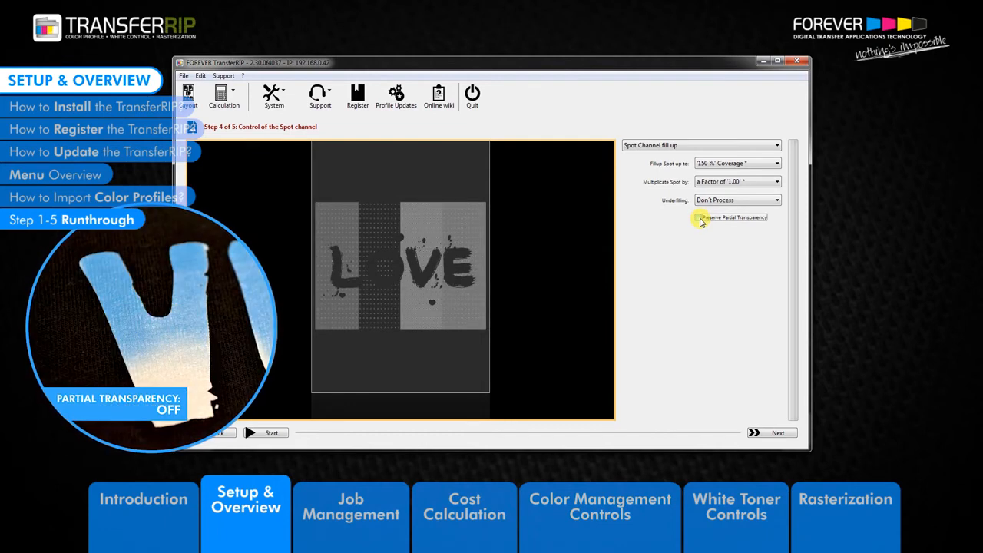
left_click(699, 219)
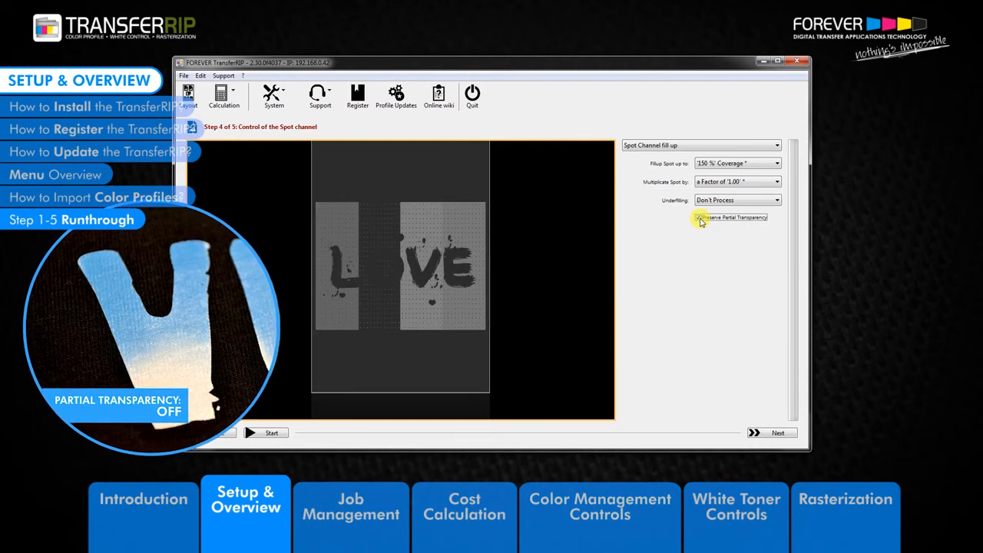
left_click(782, 436)
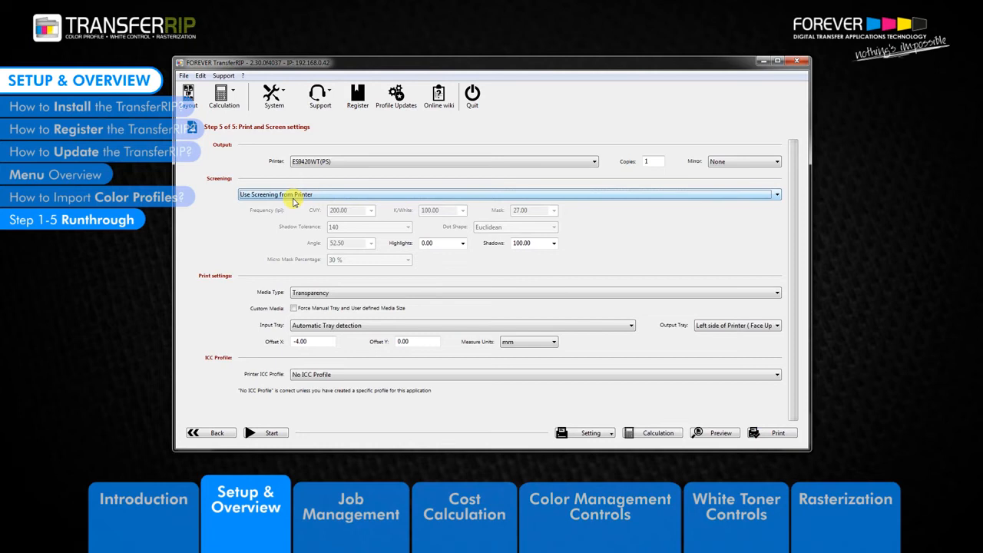
Try mask screening recommended for dark media and for bright media, and switch the screening to Use Micro Mask.
left_click(294, 196)
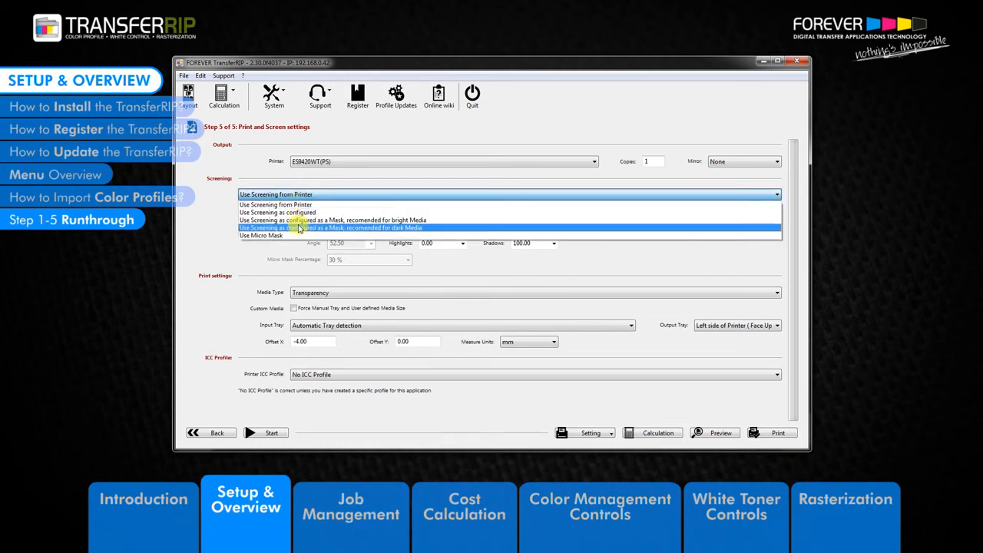
left_click(298, 227)
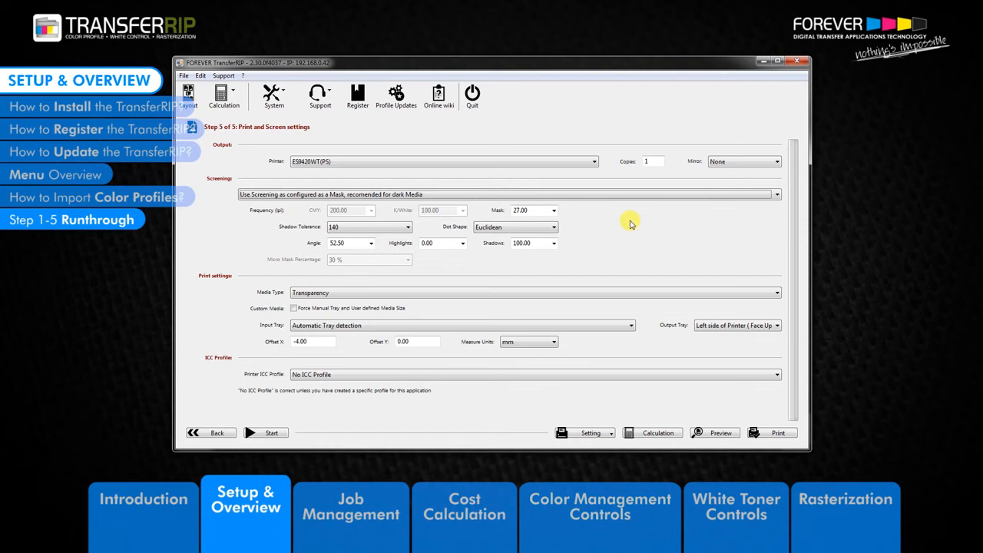
left_click(421, 196)
left_click(401, 229)
left_click(417, 197)
left_click(407, 221)
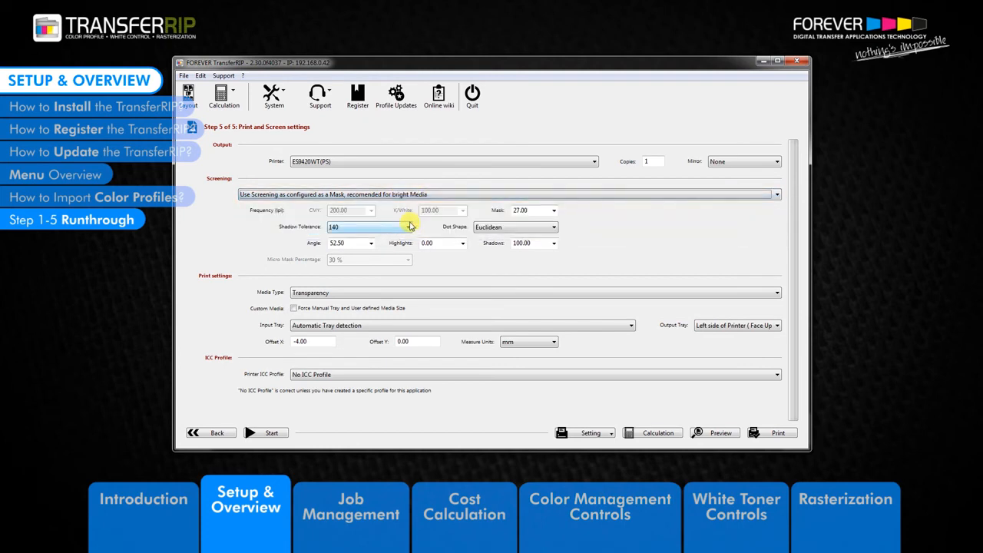
left_click(407, 195)
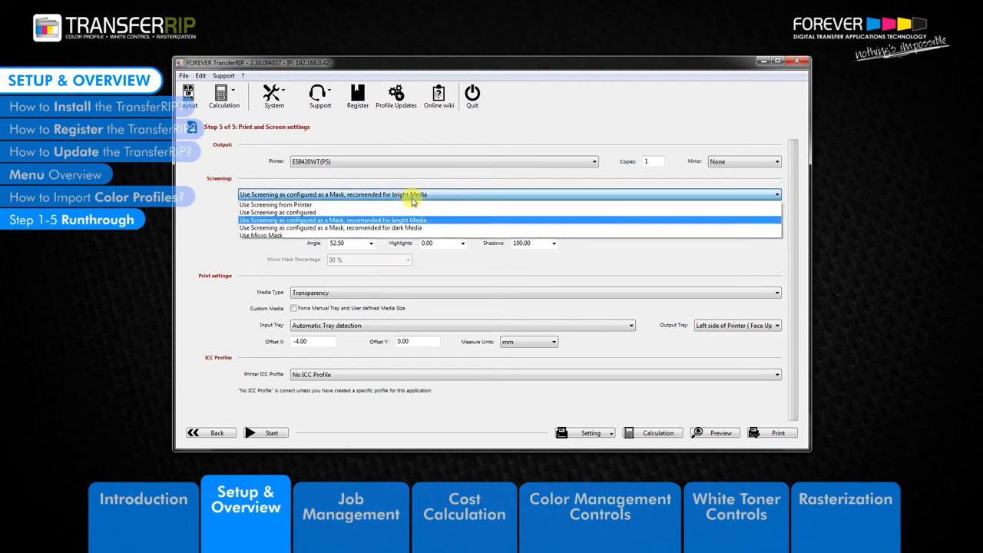
left_click(359, 236)
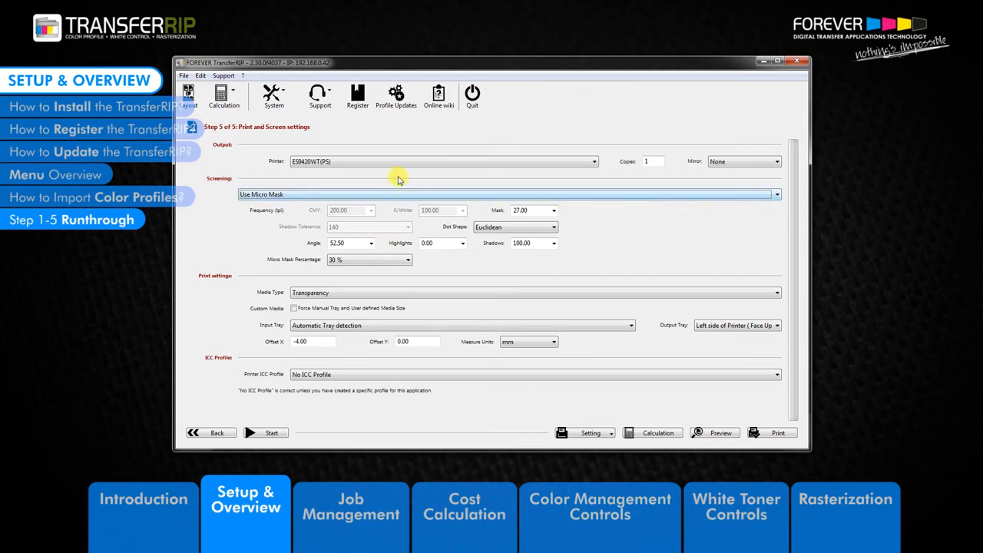
Choose ES9420WT(PS) as the output printer and set the mirror option to Mirror 'Horizontal'.
left_click(330, 162)
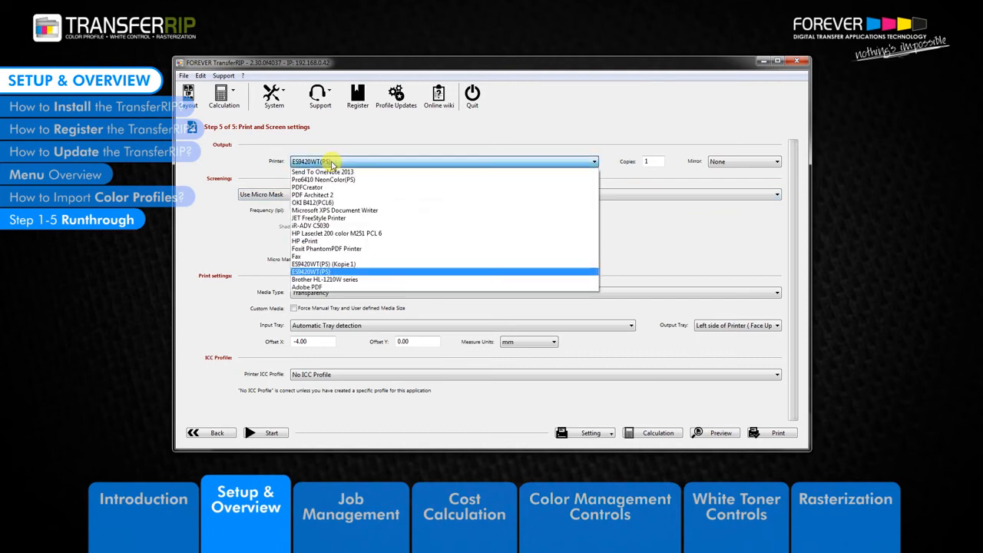
left_click(309, 272)
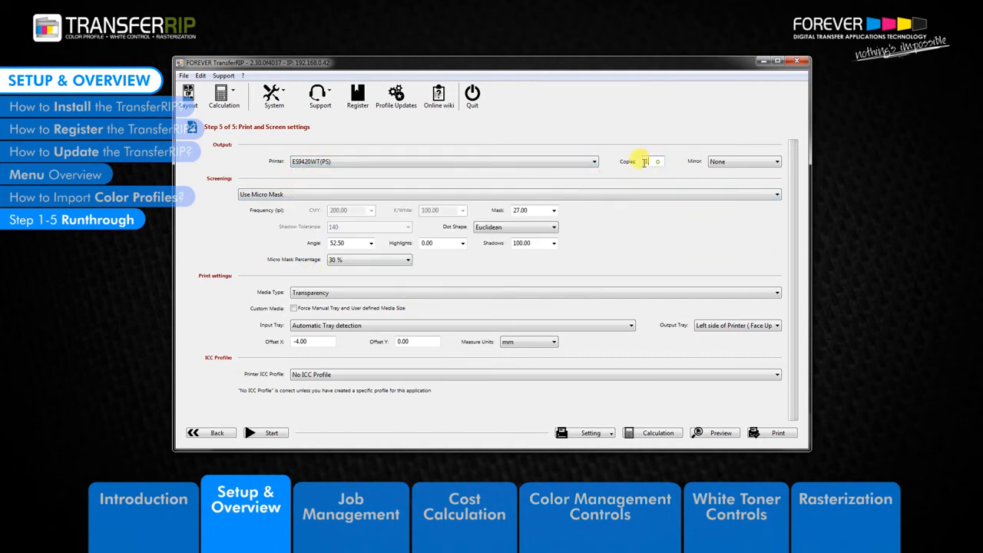
left_click(745, 162)
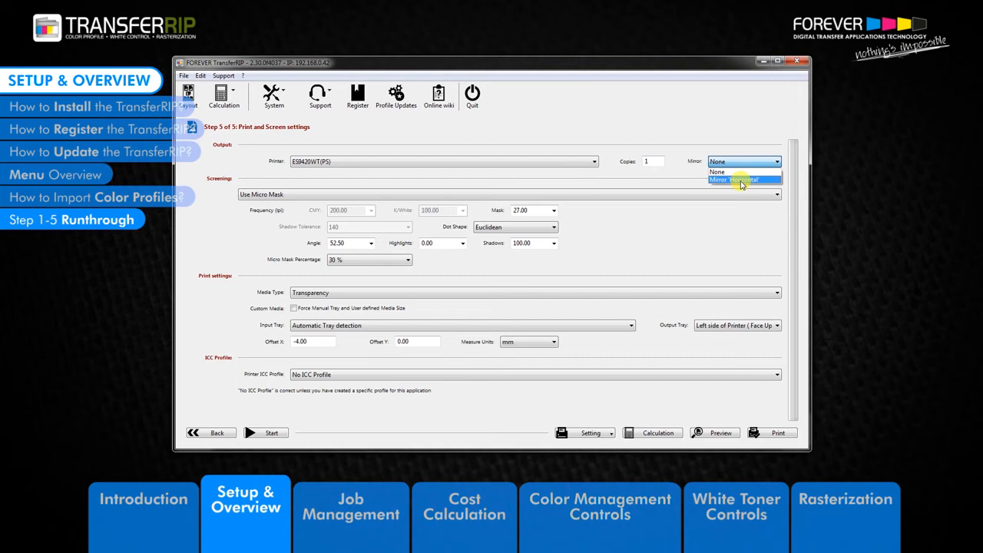
left_click(742, 181)
left_click(740, 161)
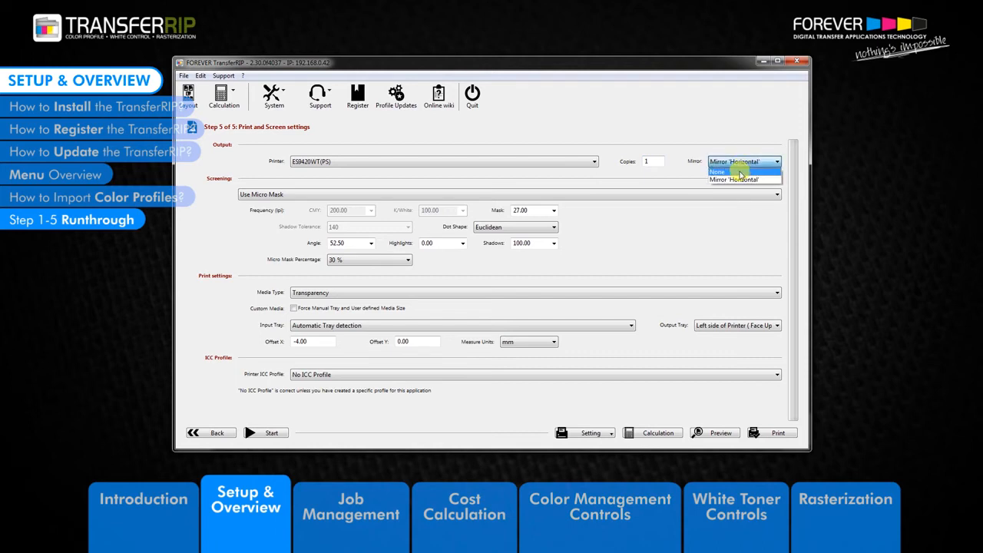
left_click(682, 176)
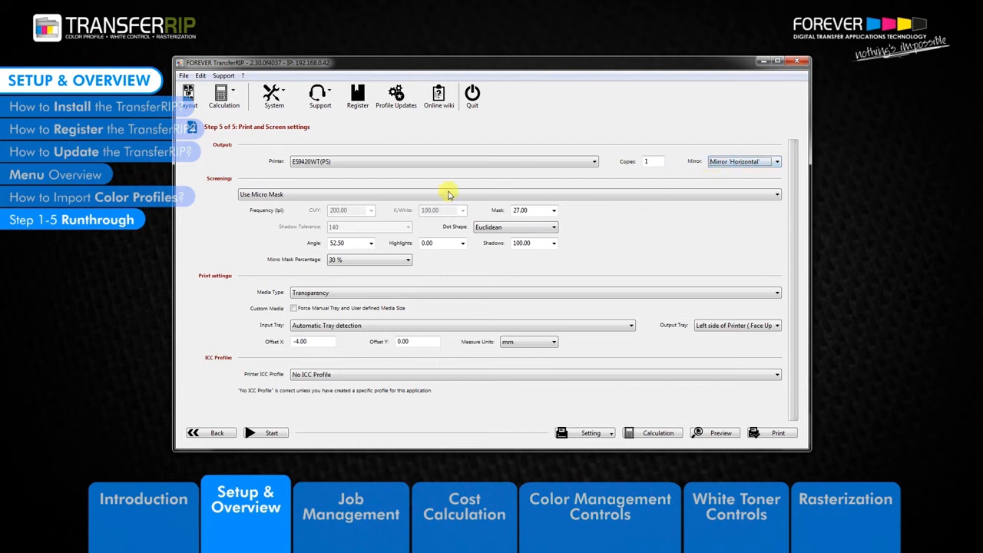
Use screening as configured as a mask recommended for dark media, with a mask frequency of 28.00 lpi.
left_click(296, 198)
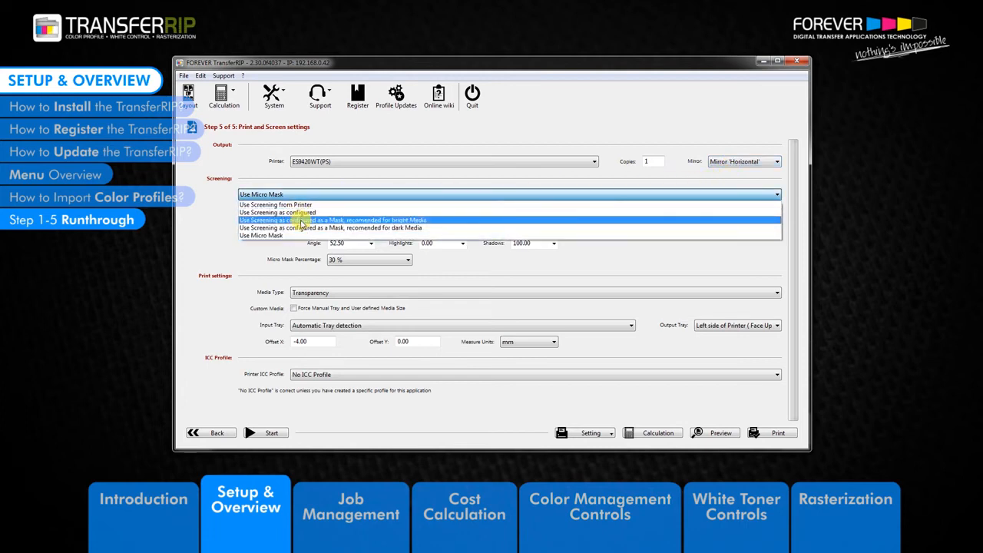
left_click(299, 223)
left_click(521, 210)
type("28.00")
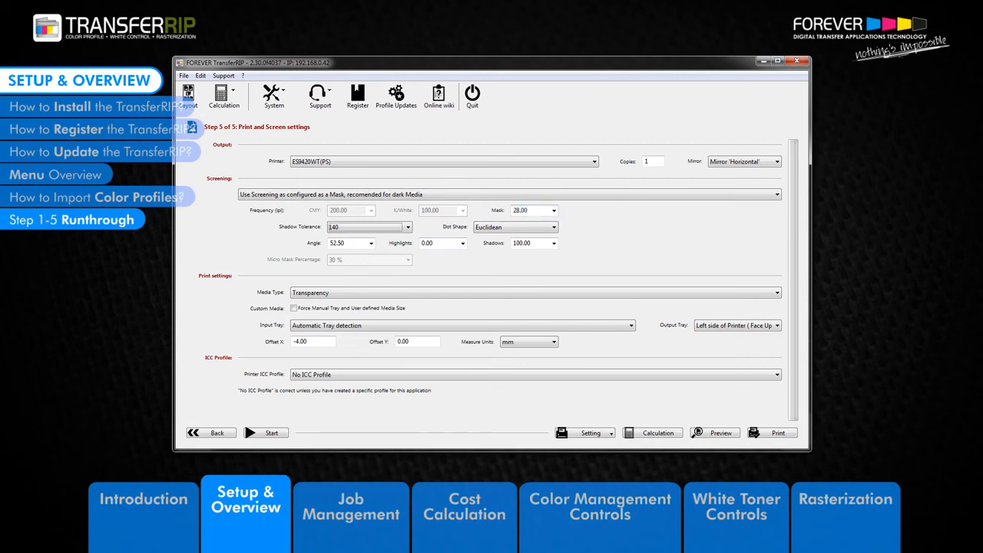
Set the screening's shadow tolerance to 170 and keep the Euclidean dot shape.
left_click(339, 228)
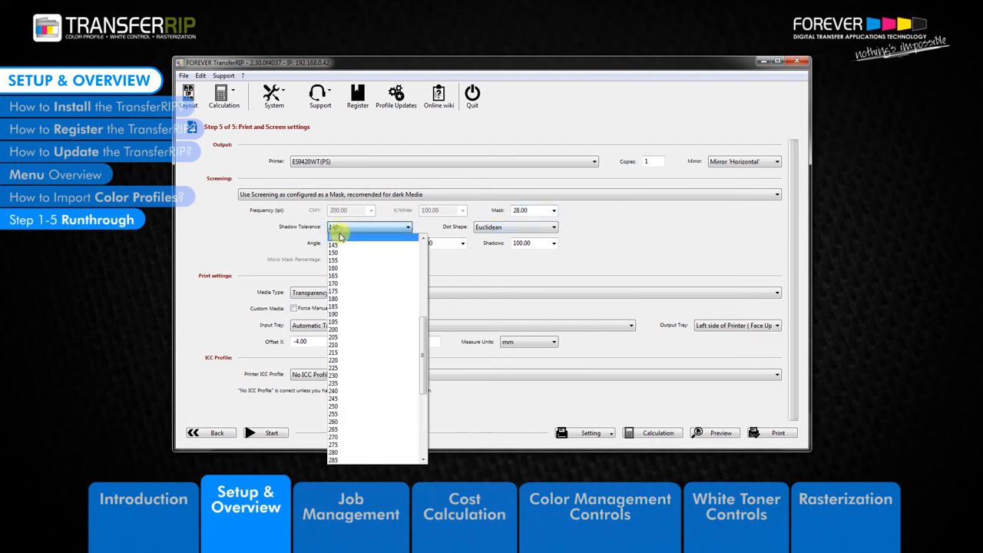
left_click(345, 284)
left_click(500, 230)
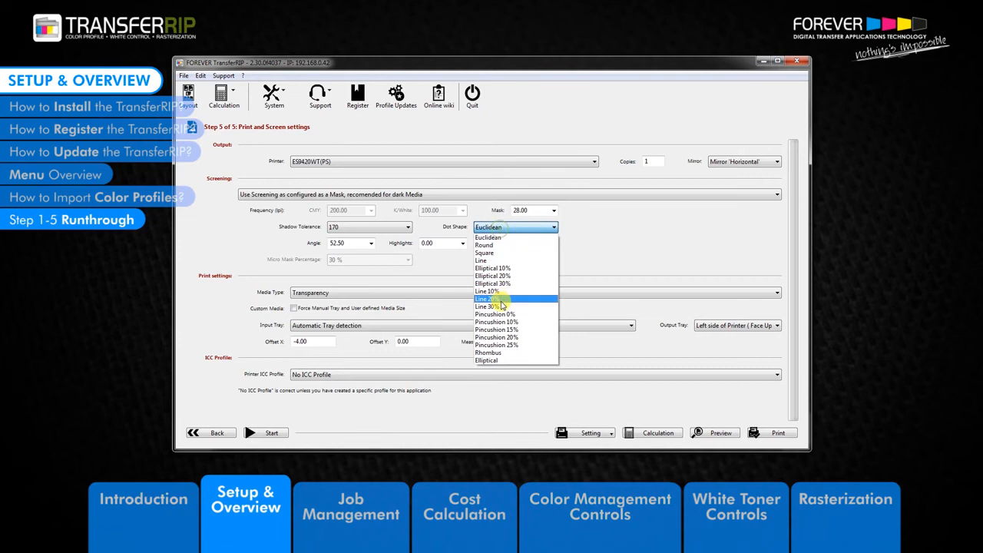
left_click(598, 247)
left_click(347, 243)
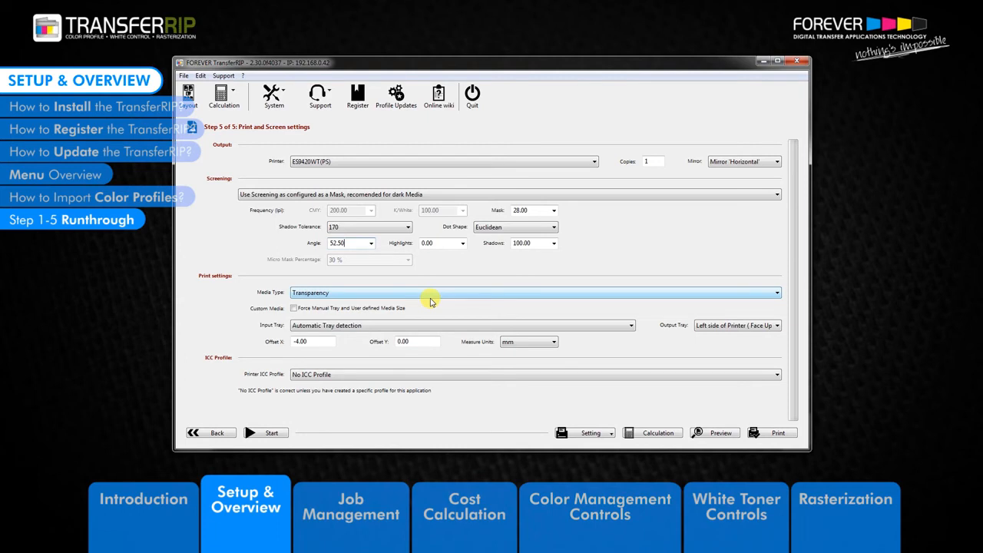
Try forcing the manual tray and user-defined media size, and return the input tray to Automatic Tray detection.
left_click(294, 308)
left_click(293, 308)
left_click(325, 324)
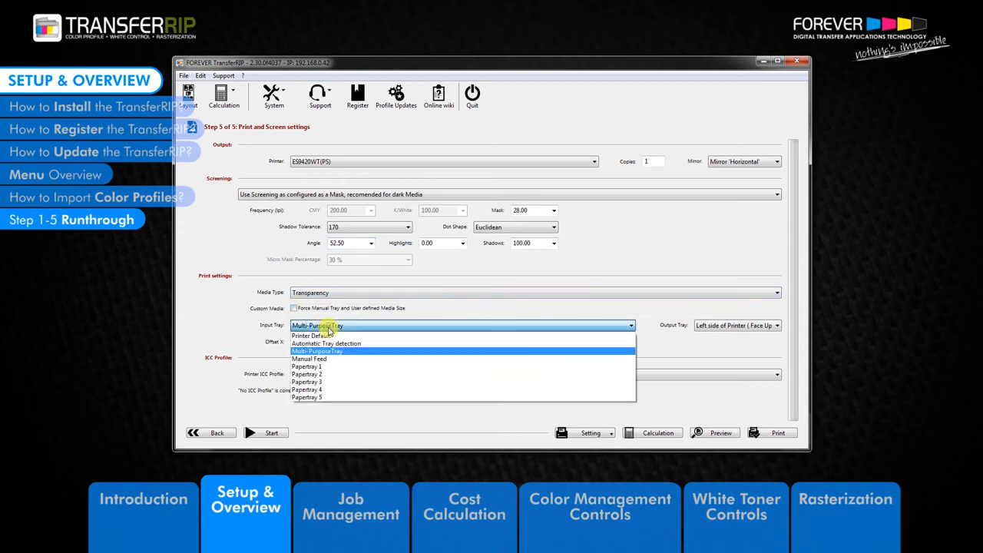
left_click(328, 341)
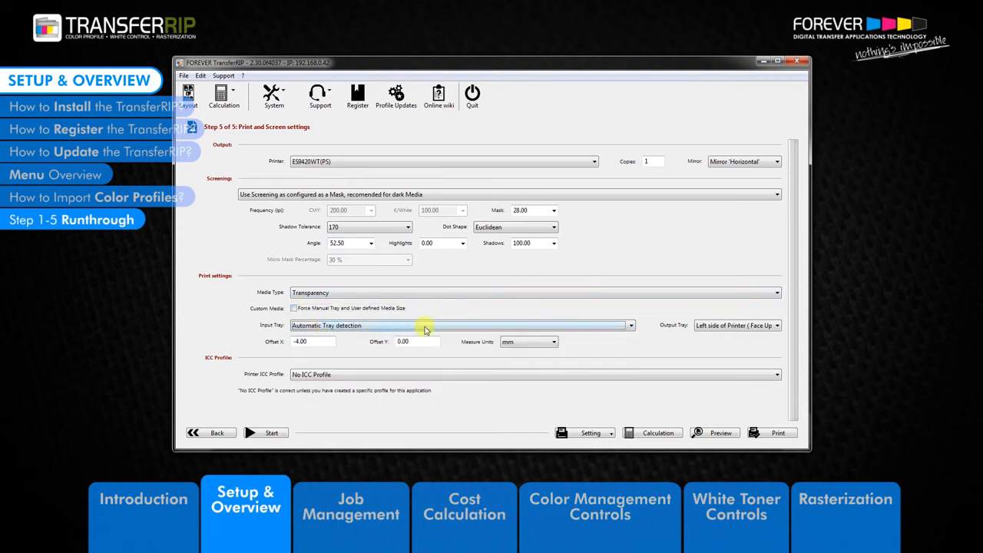
Review the output tray options and keep Left side of Printer (Face Up).
left_click(726, 326)
left_click(728, 327)
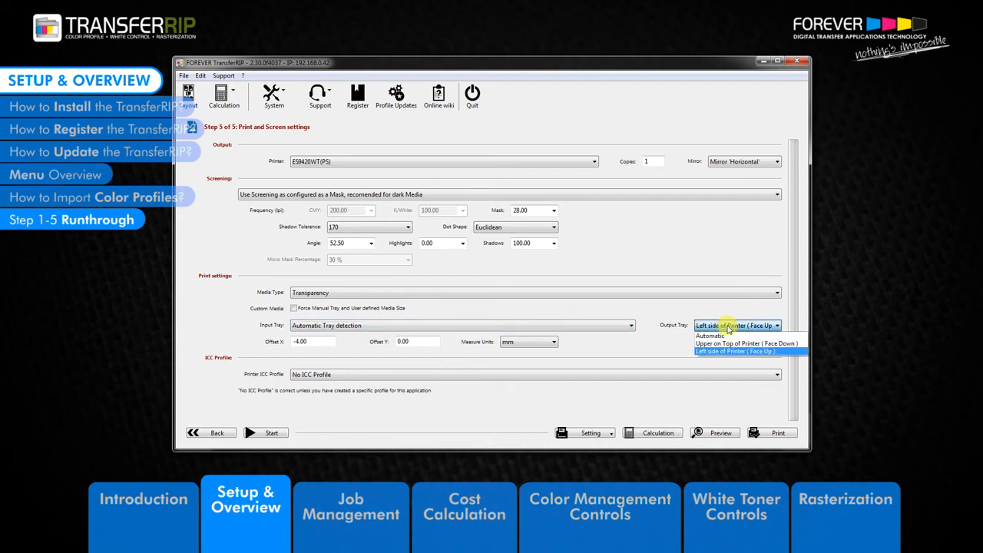
left_click(726, 351)
Examine the X and Y print offsets and the measure unit options, keeping mm.
left_click_drag(325, 341, 275, 341)
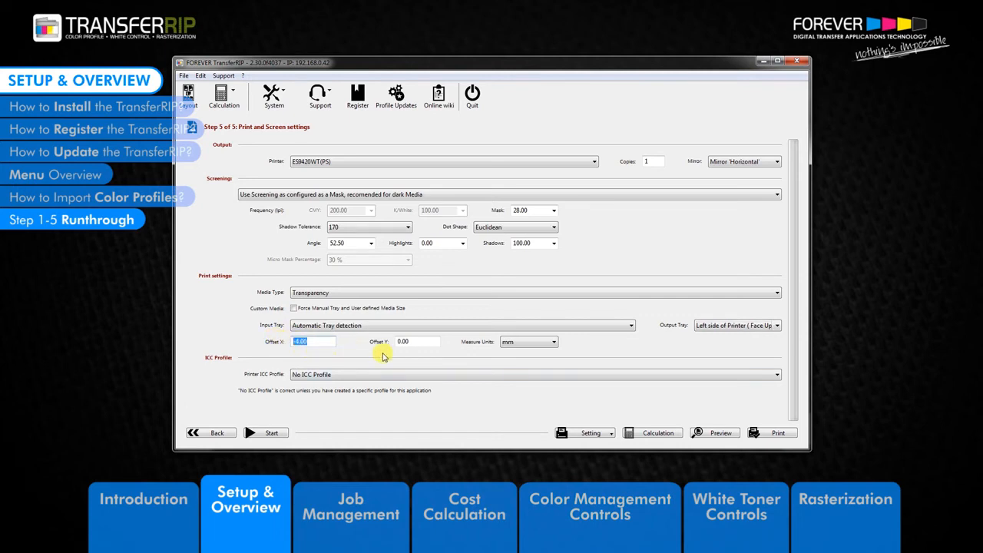
double_click(414, 344)
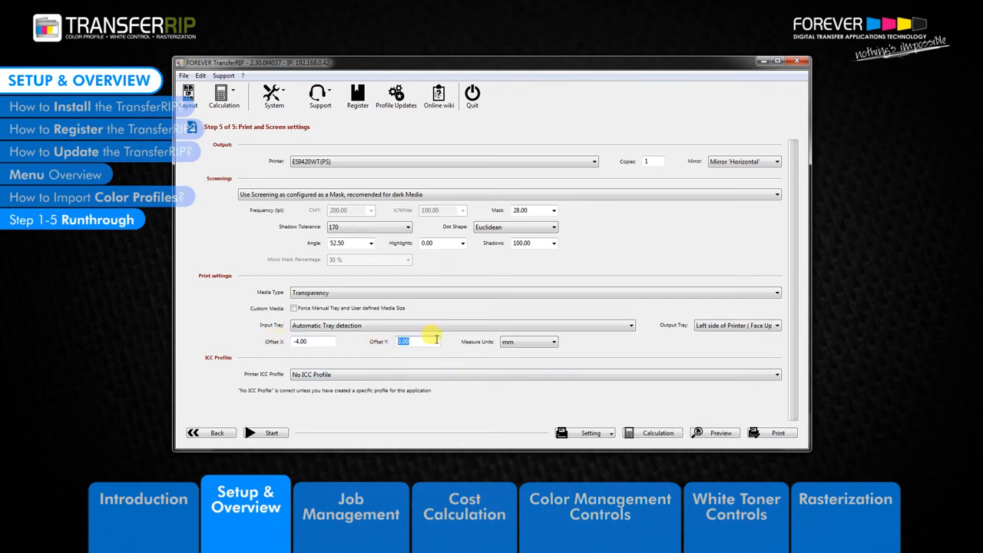
left_click(421, 342)
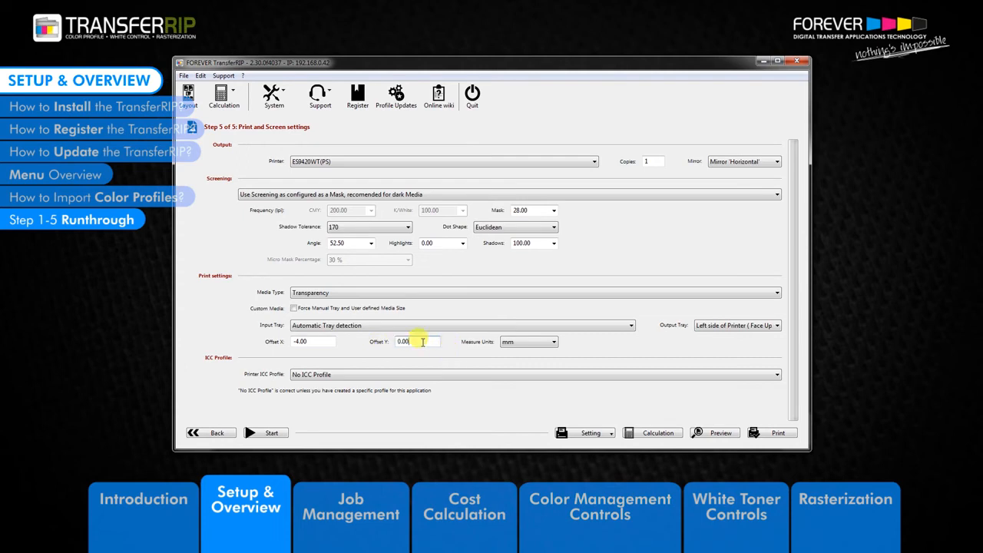
double_click(321, 343)
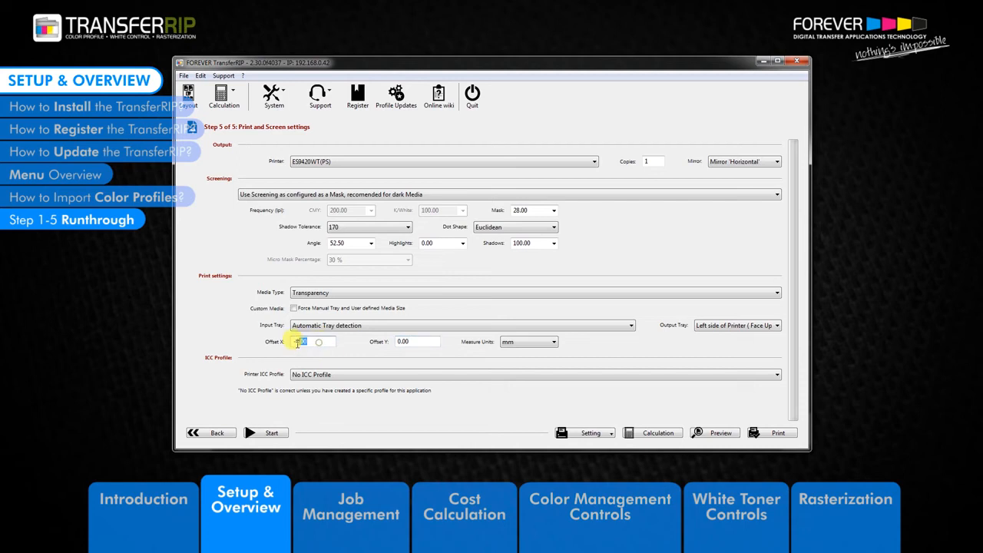
left_click(316, 345)
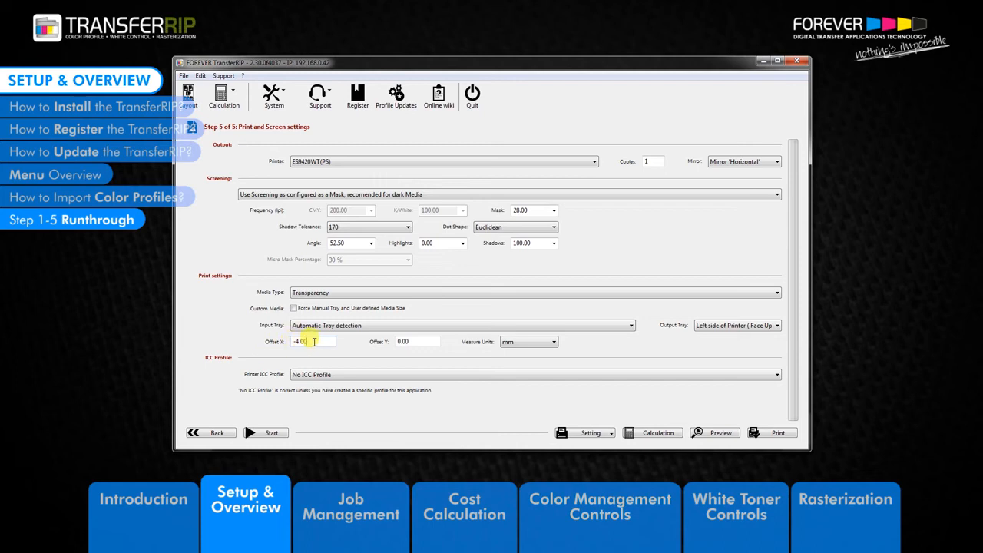
left_click_drag(420, 342, 396, 345)
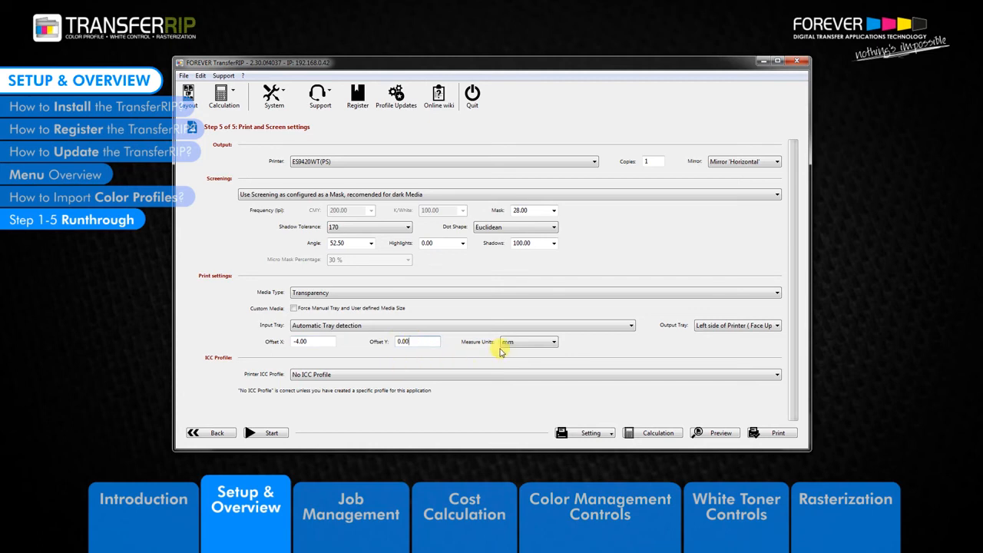
left_click(527, 342)
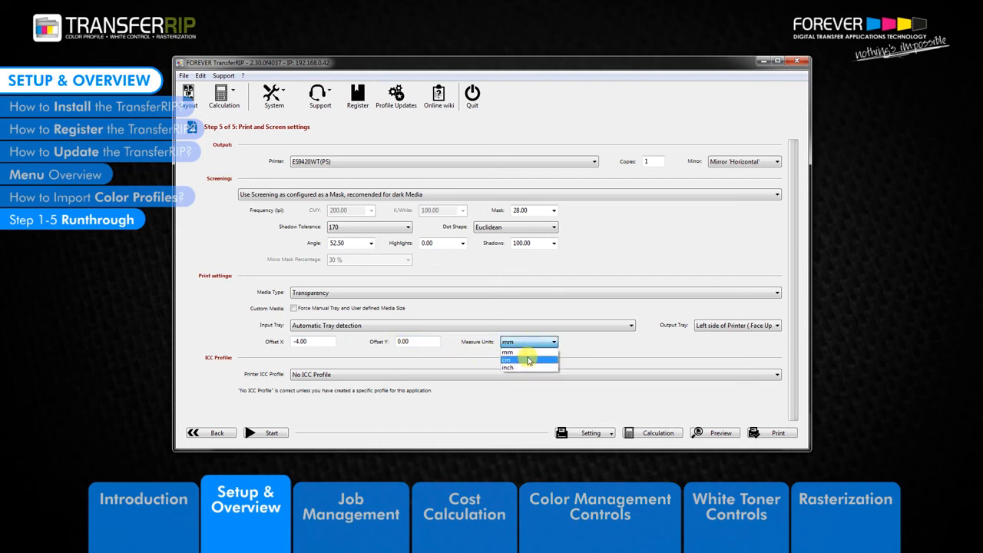
left_click(567, 345)
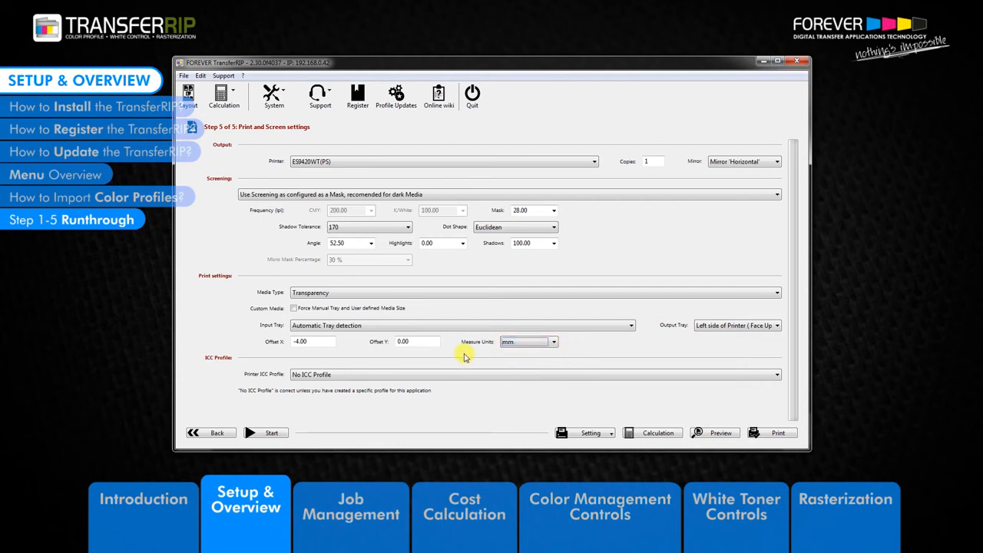
Look through the available printer ICC profiles, keeping No ICC Profile.
left_click(328, 377)
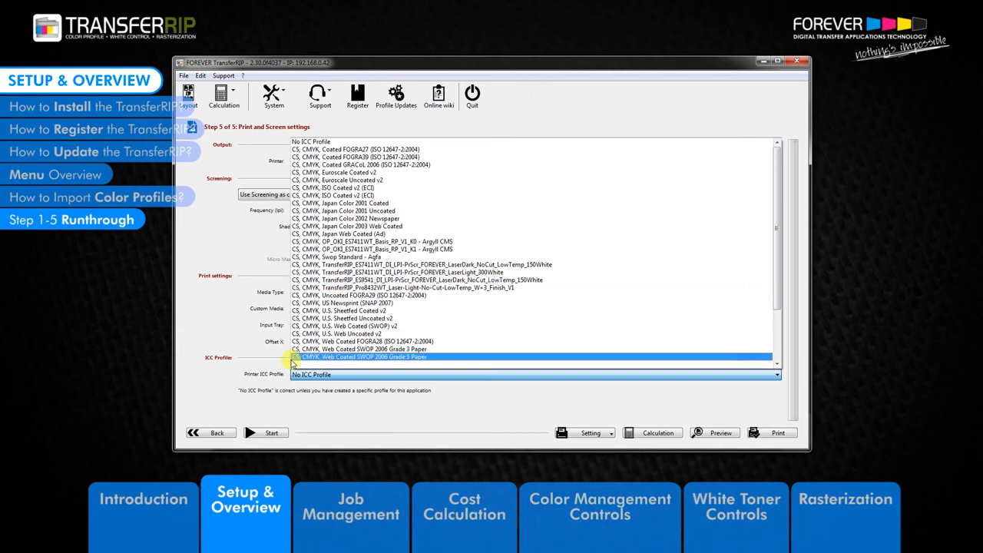
left_click(268, 371)
left_click(396, 404)
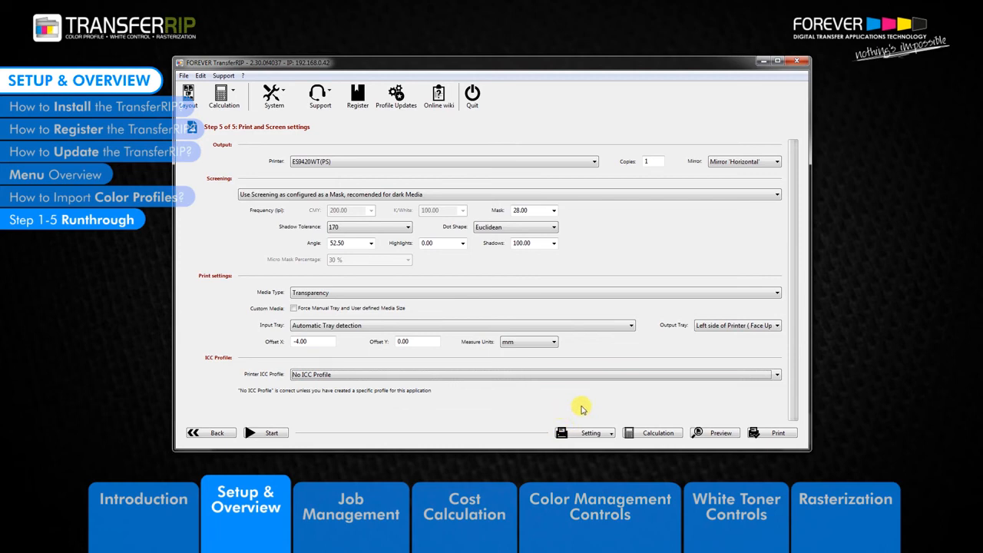
Save the actual printer settings under the name "dark raster".
left_click(601, 434)
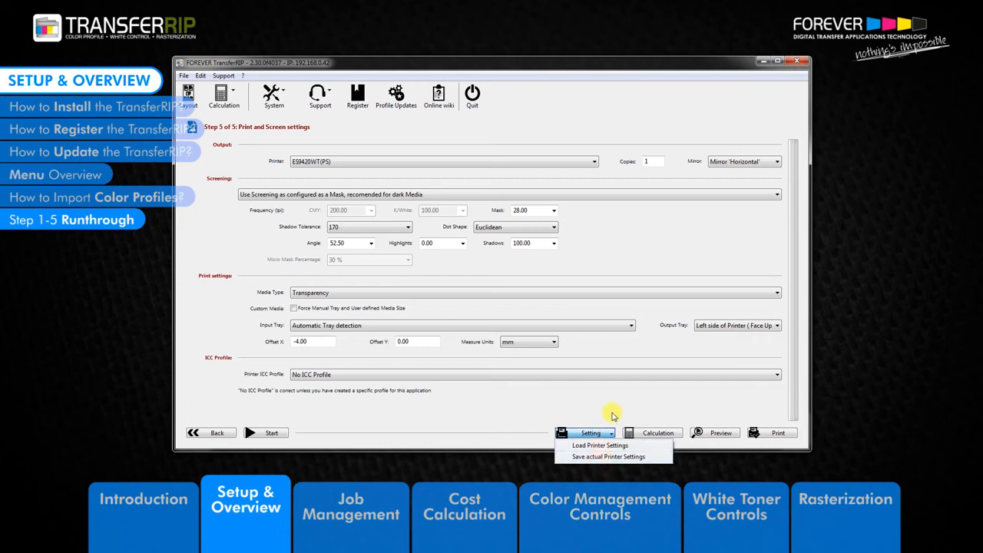
left_click(613, 415)
left_click(597, 435)
left_click(596, 456)
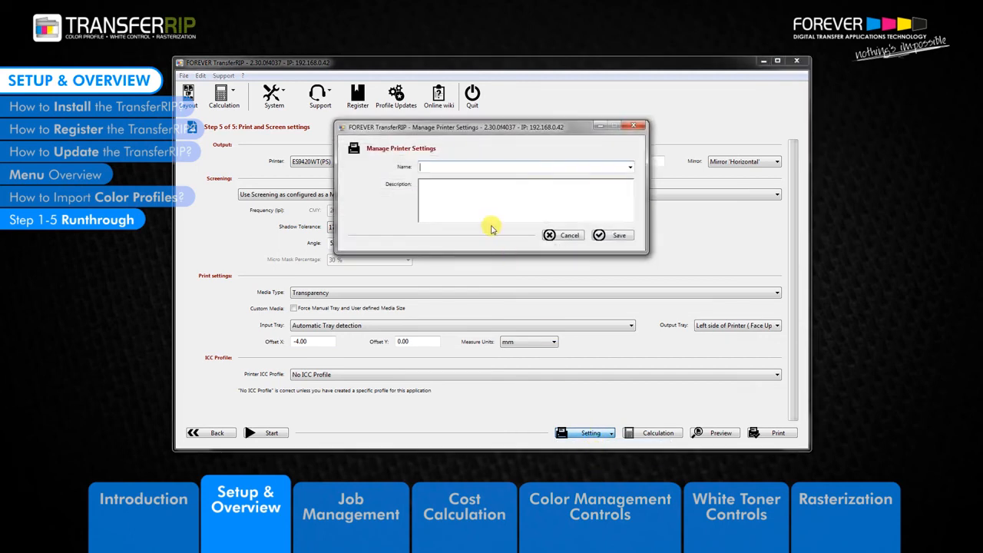
type("dark raster")
left_click(613, 233)
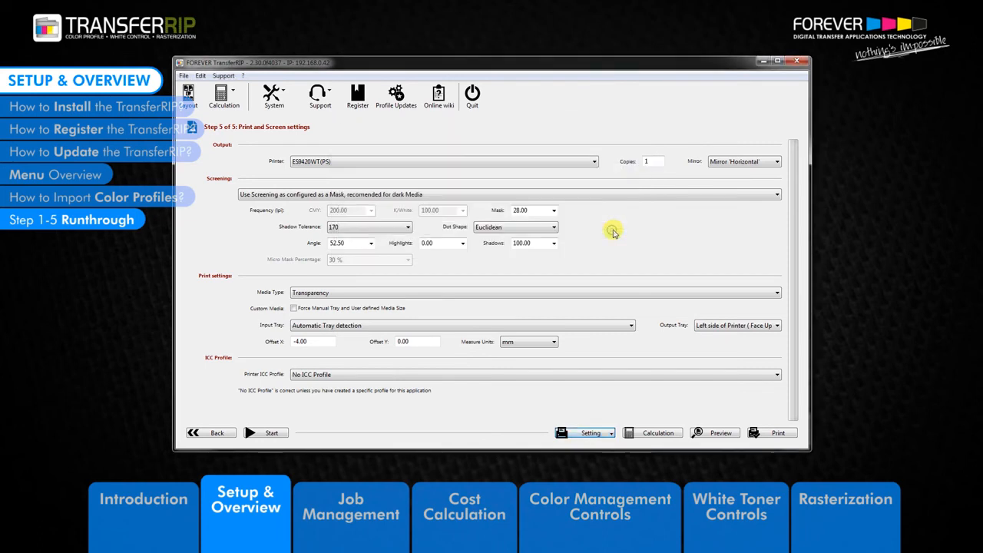
Switch the screening mode to Use Micro Mask.
left_click(411, 194)
left_click(430, 238)
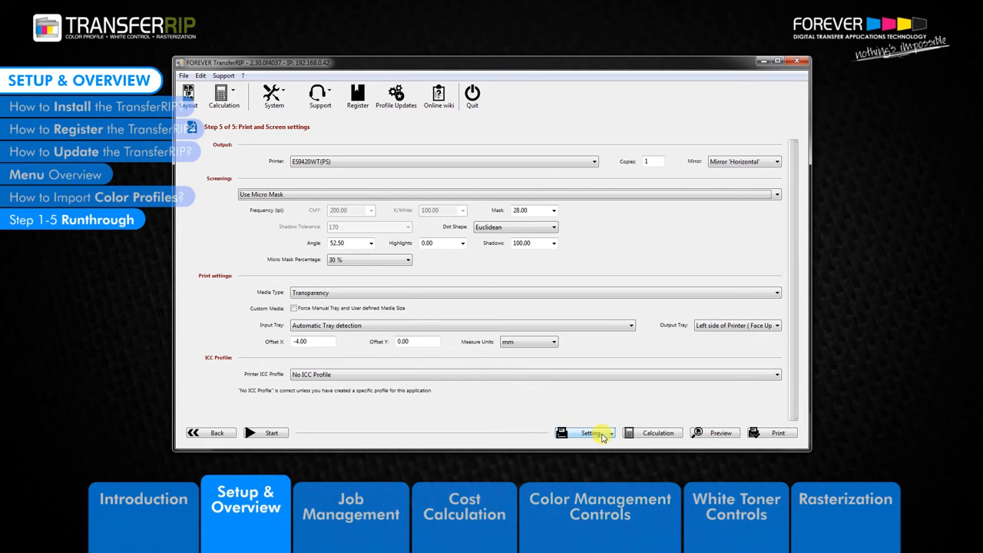
Load the saved "dark raster" printer settings from the managed printer settings.
left_click(604, 436)
left_click(600, 447)
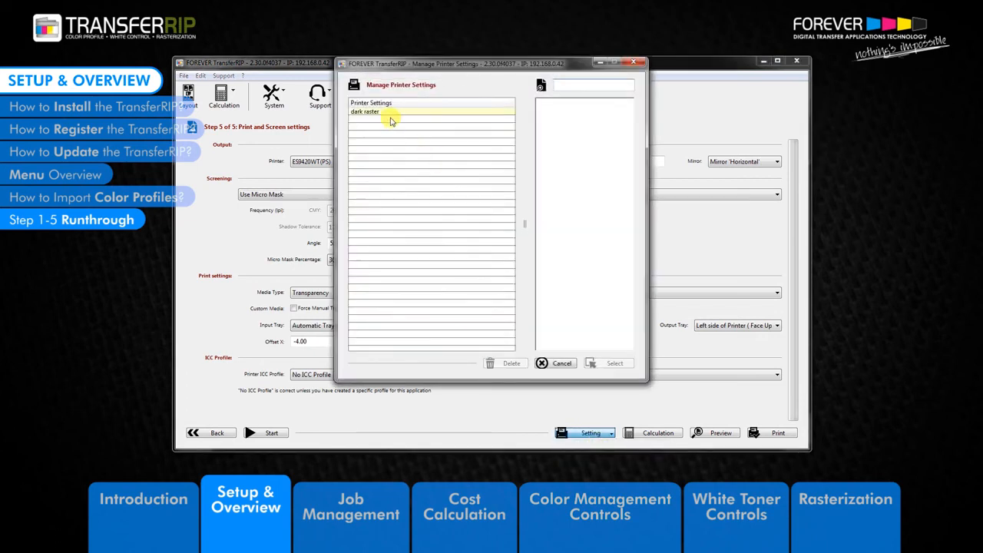
left_click(388, 116)
left_click(610, 365)
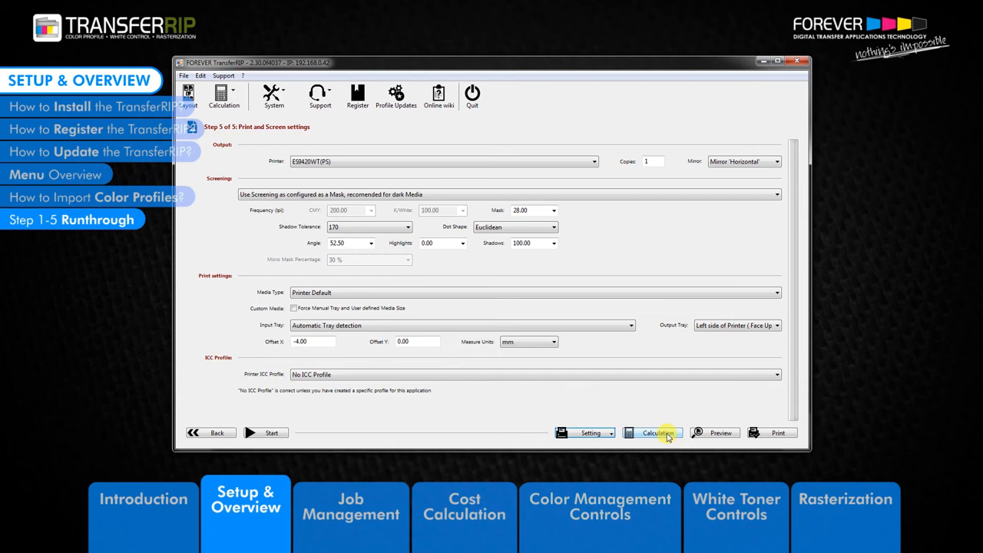
Open the high-resolution preview of the design and view it at 14% scale.
left_click(659, 433)
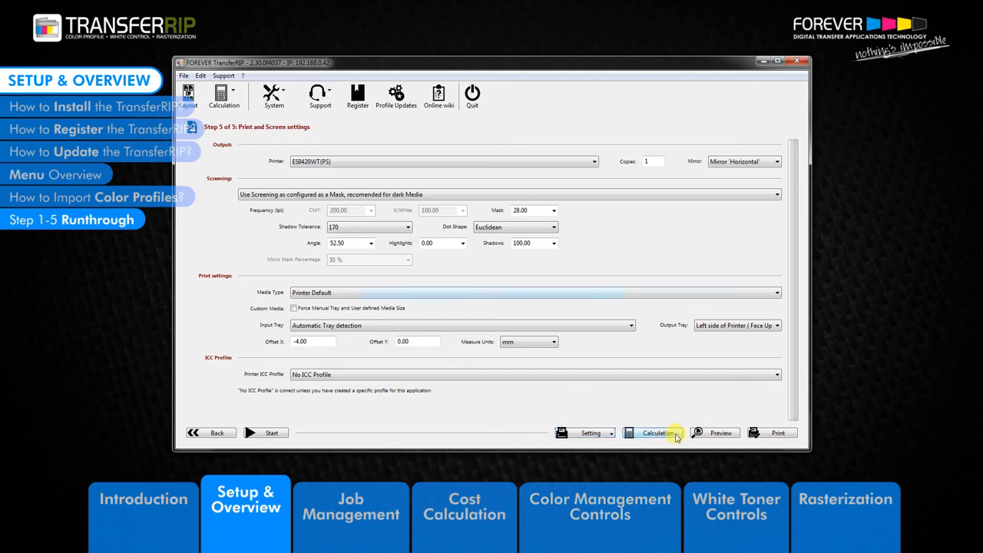
left_click(721, 434)
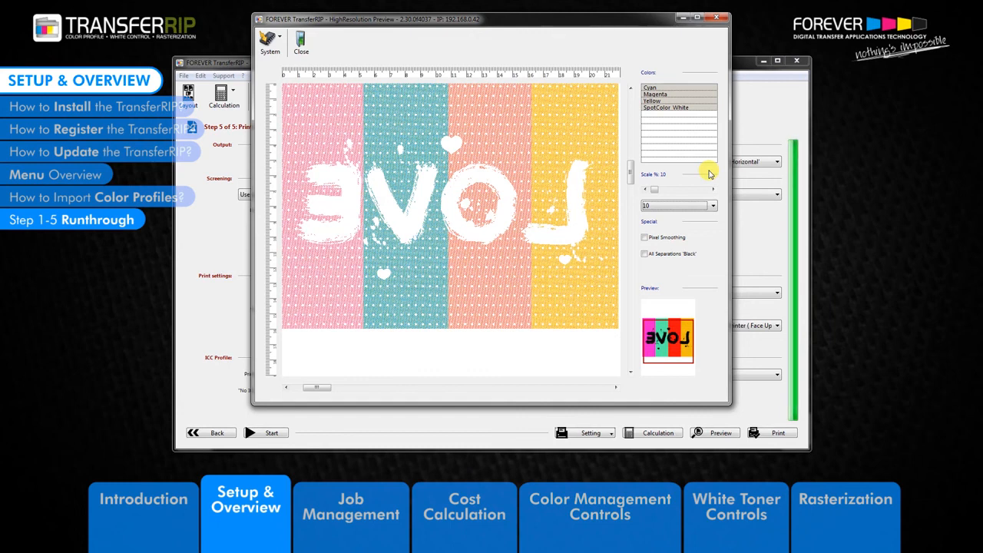
left_click(679, 206)
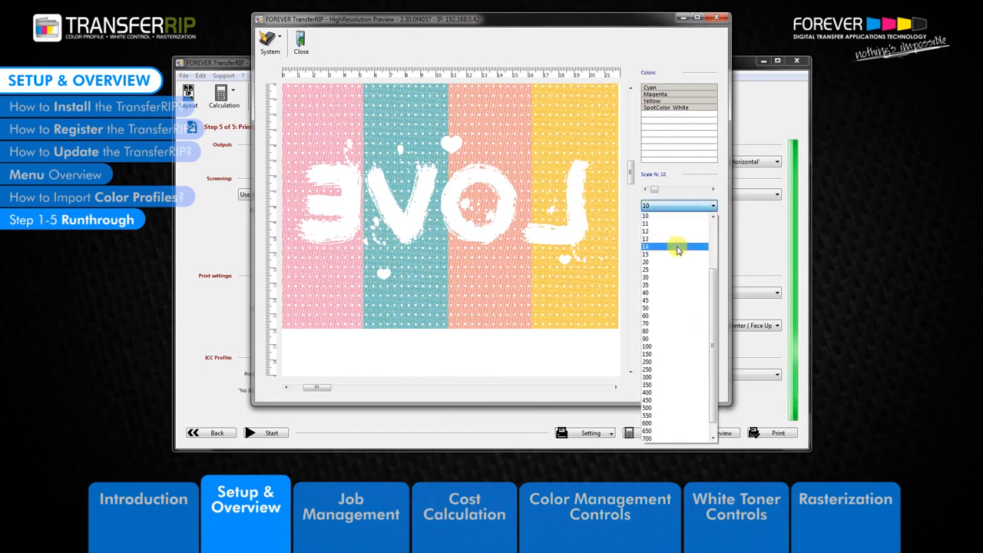
left_click(677, 247)
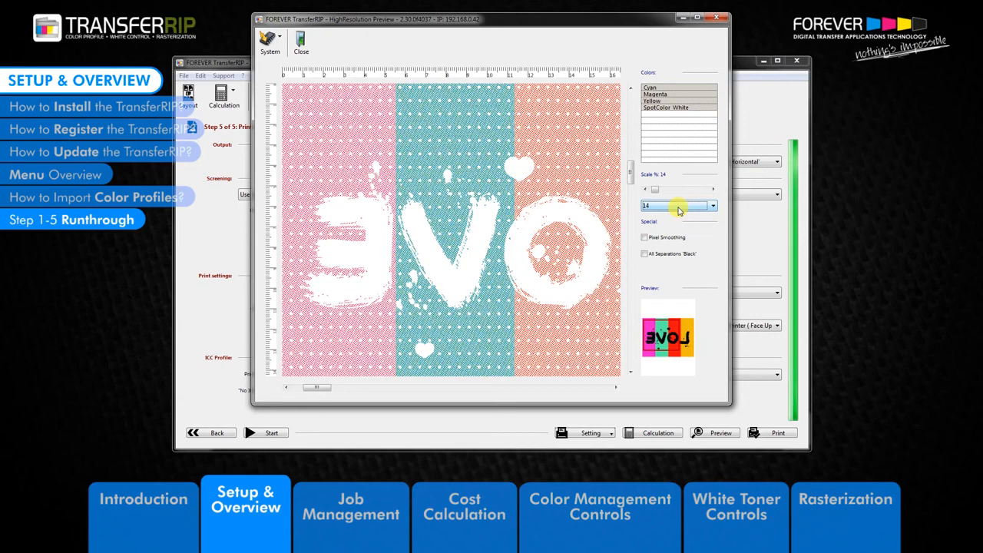
View all separations as black at 30% scale with Pixel Smoothing enabled.
left_click(644, 255)
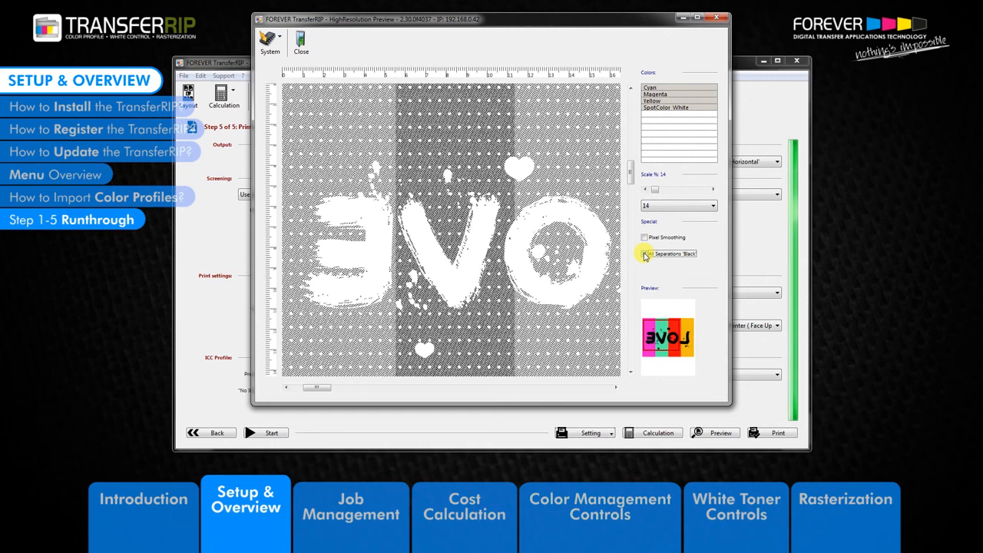
left_click(651, 207)
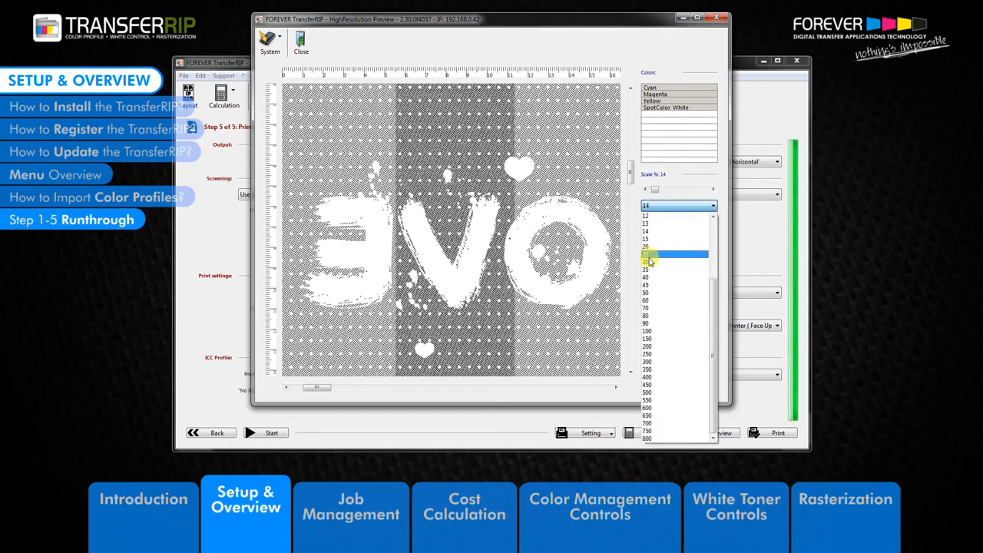
left_click(650, 257)
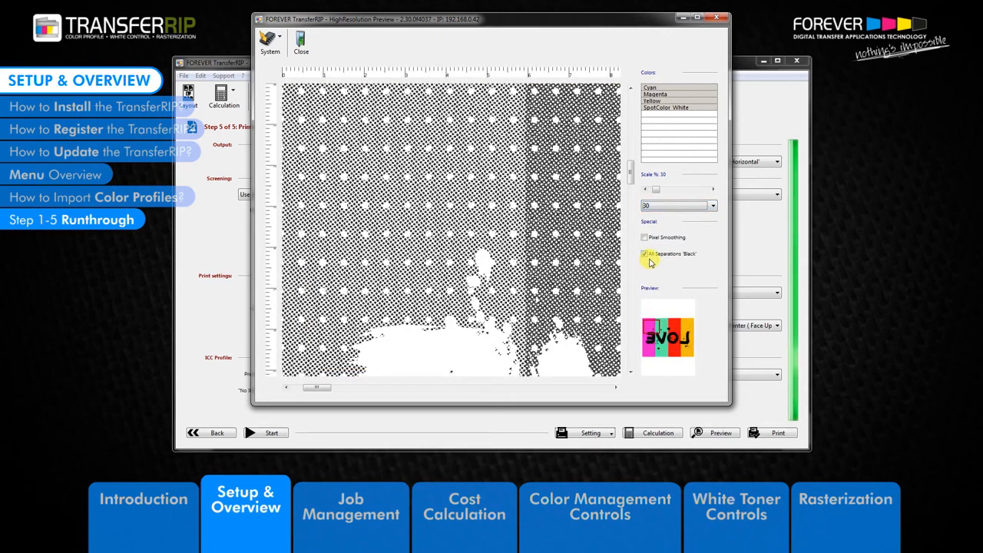
left_click(646, 238)
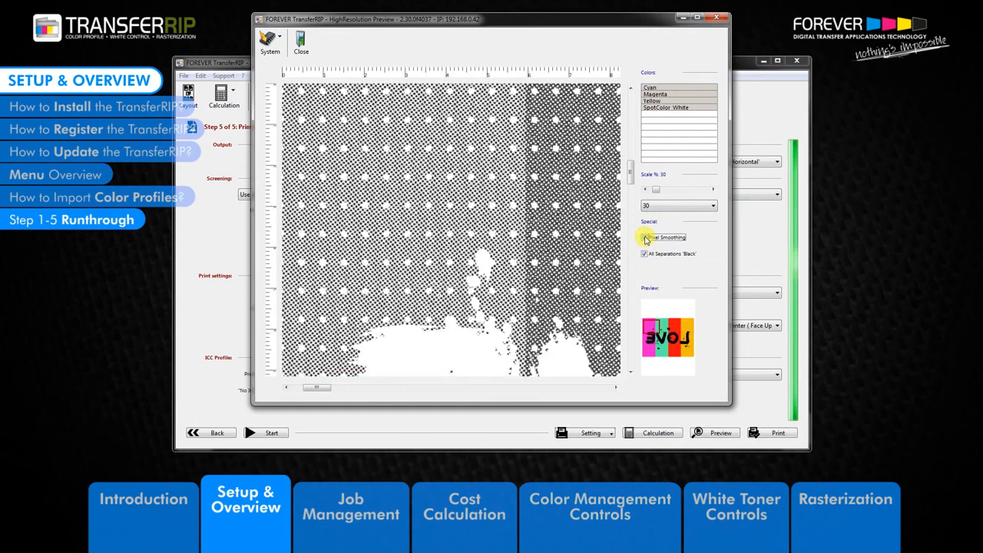
left_click(645, 254)
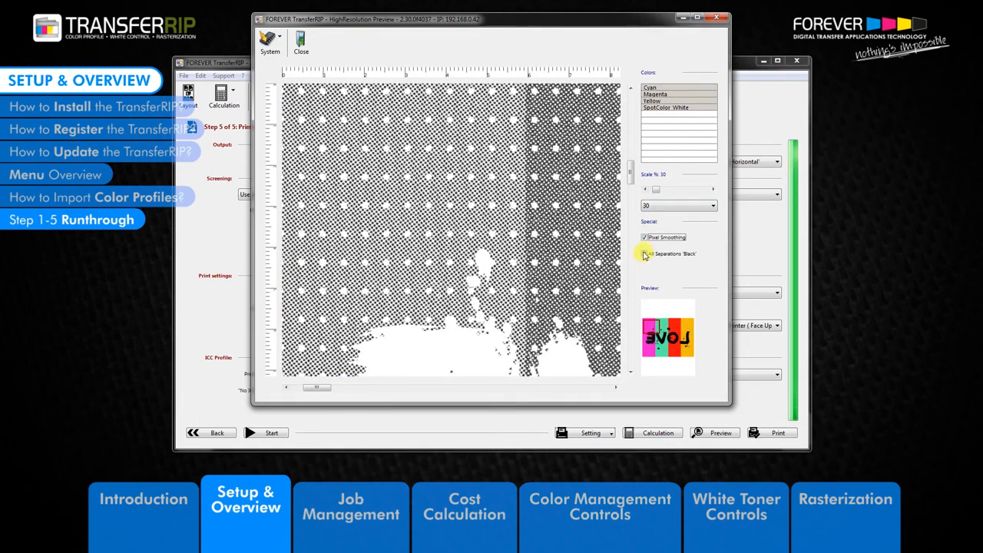
left_click(646, 238)
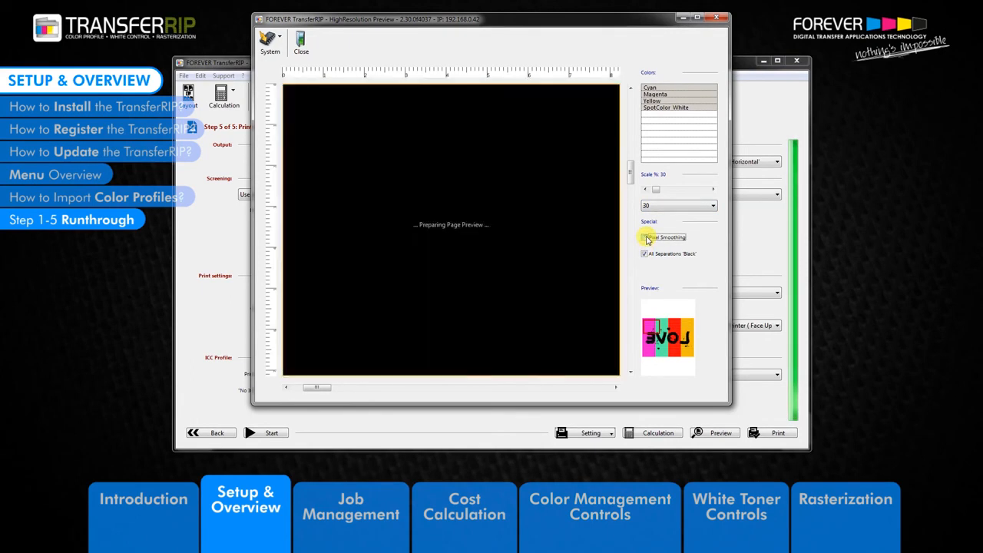
View the Cyan, Magenta and Yellow separations one at a time, turning off the black display of separations.
left_click(651, 88)
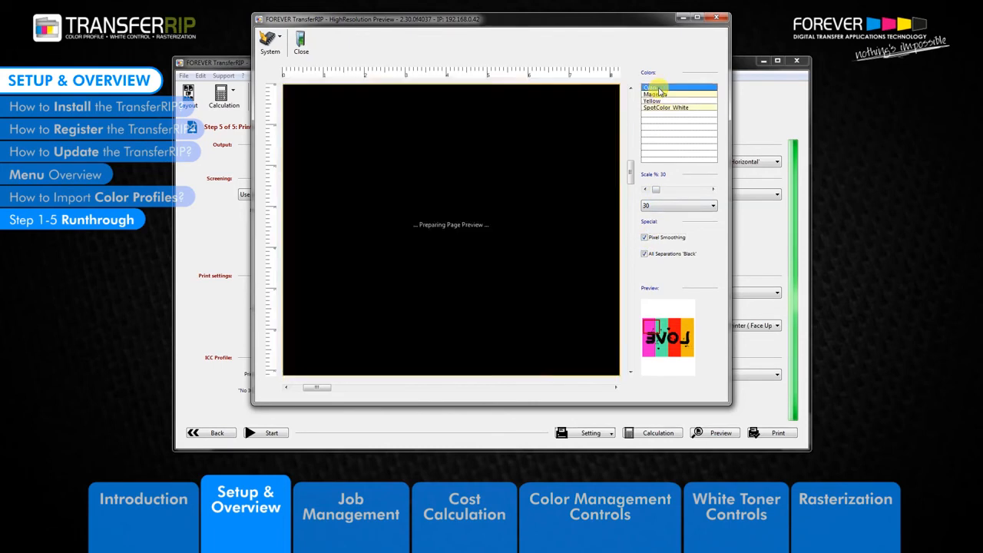
left_click(645, 254)
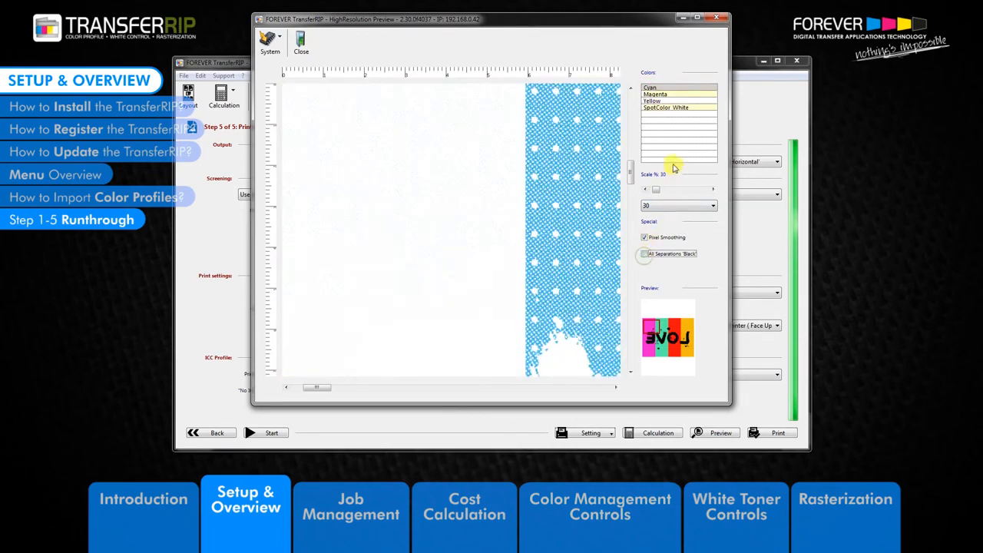
left_click(659, 94)
left_click(663, 100)
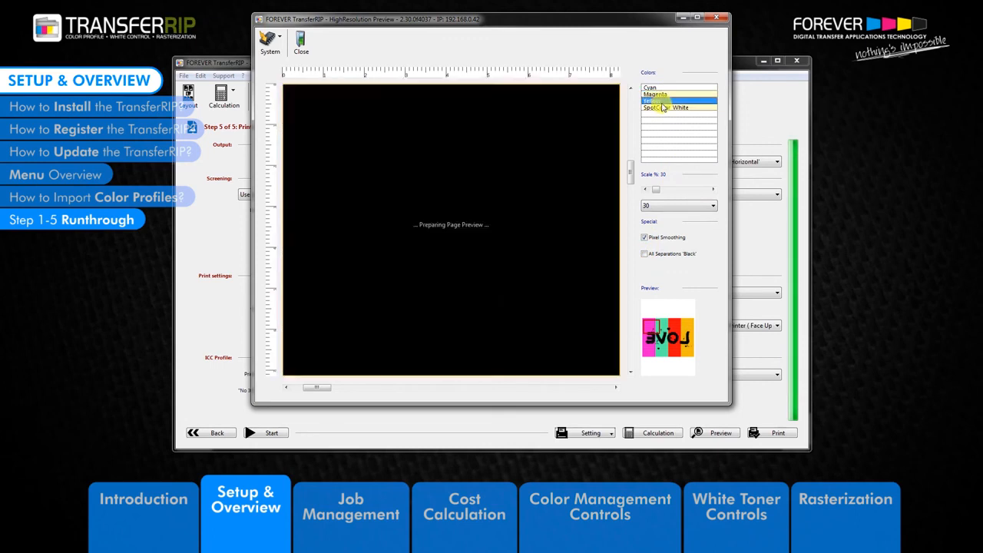
View only the SpotColor White separation as black at 12% scale.
left_click(664, 108)
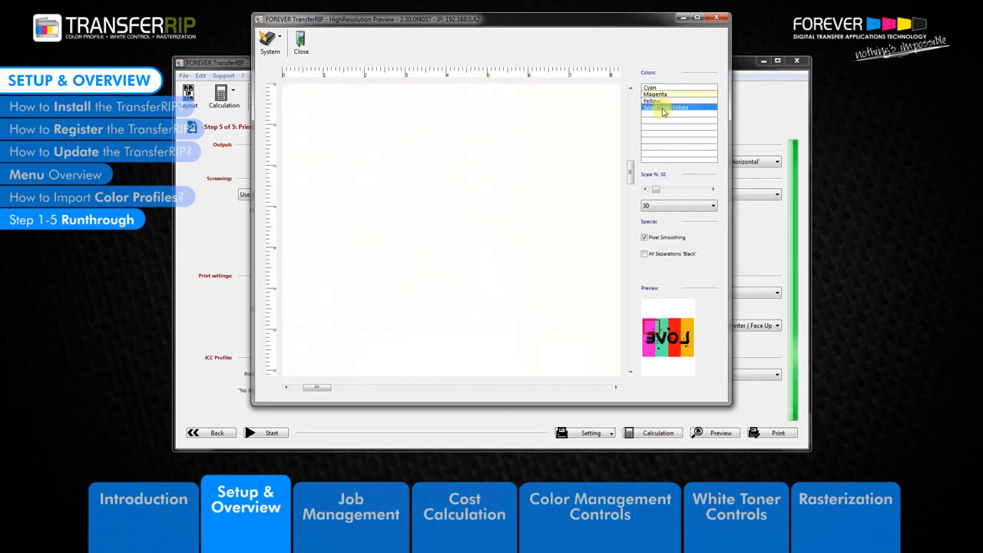
left_click(645, 254)
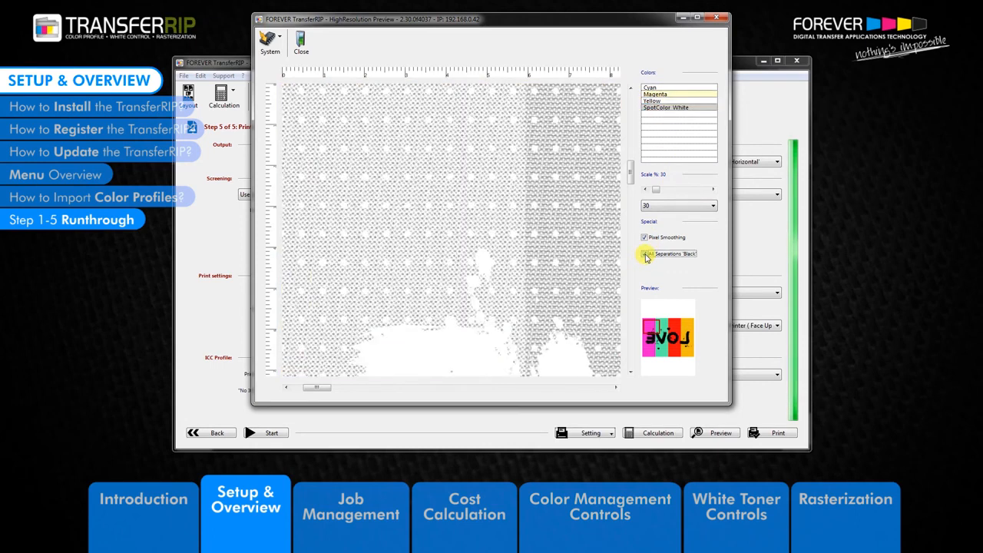
left_click(654, 205)
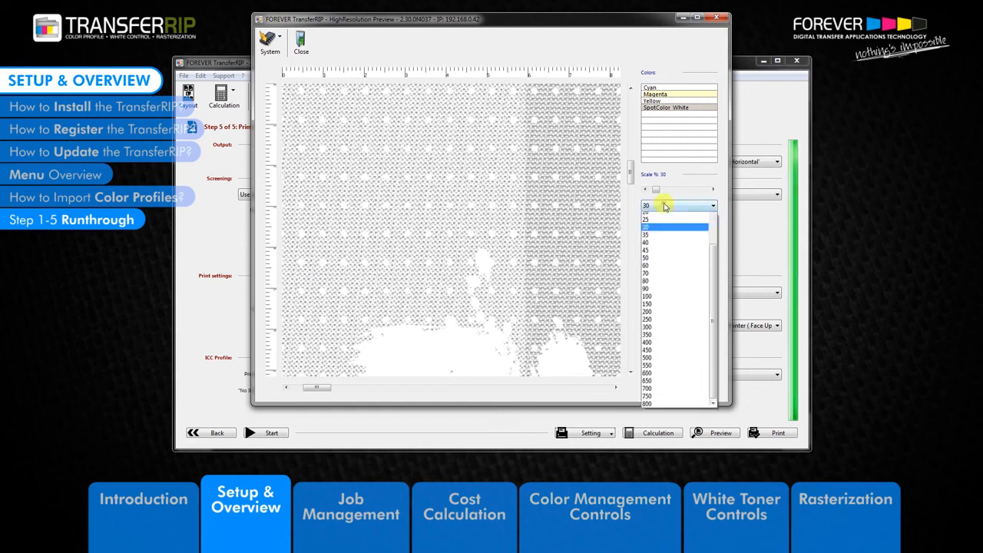
left_click(667, 218)
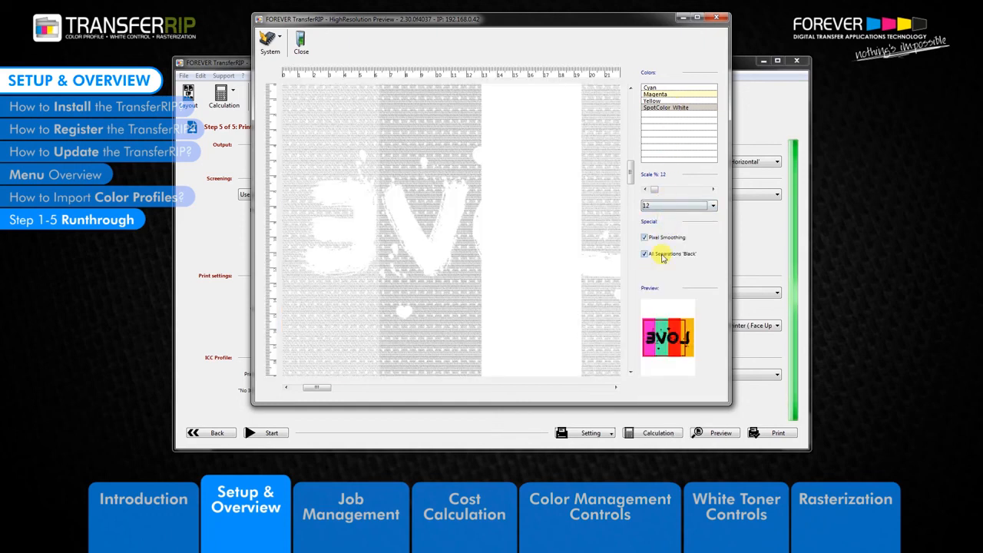
View Cyan, Magenta, Yellow and SpotColor White together in their own colours, and close the preview.
left_click(653, 88)
left_click(665, 107, "shift")
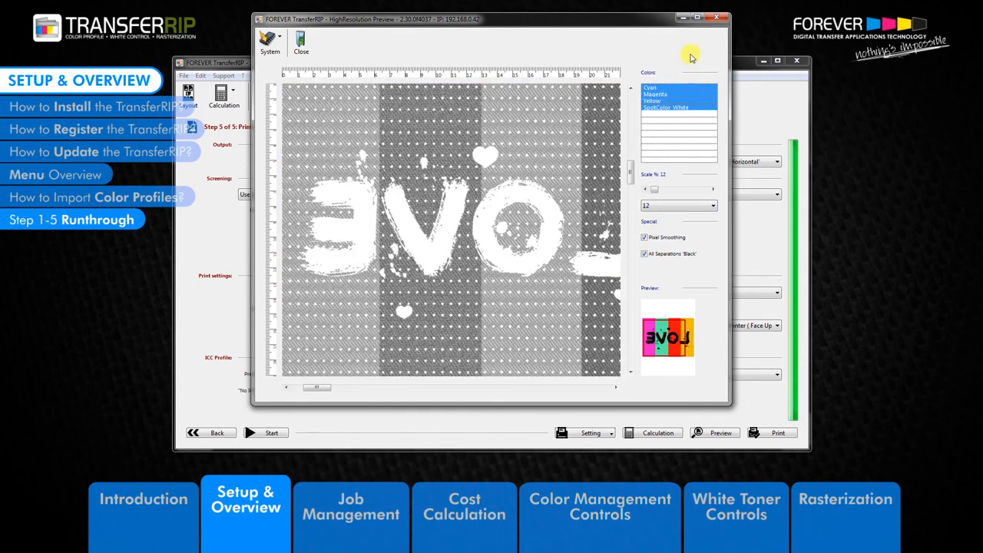
left_click(649, 254)
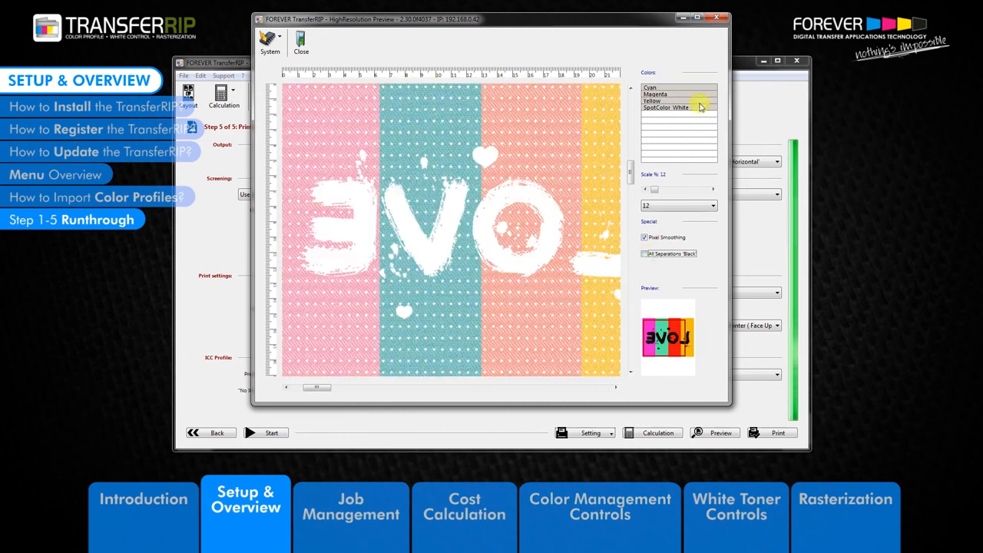
left_click(301, 44)
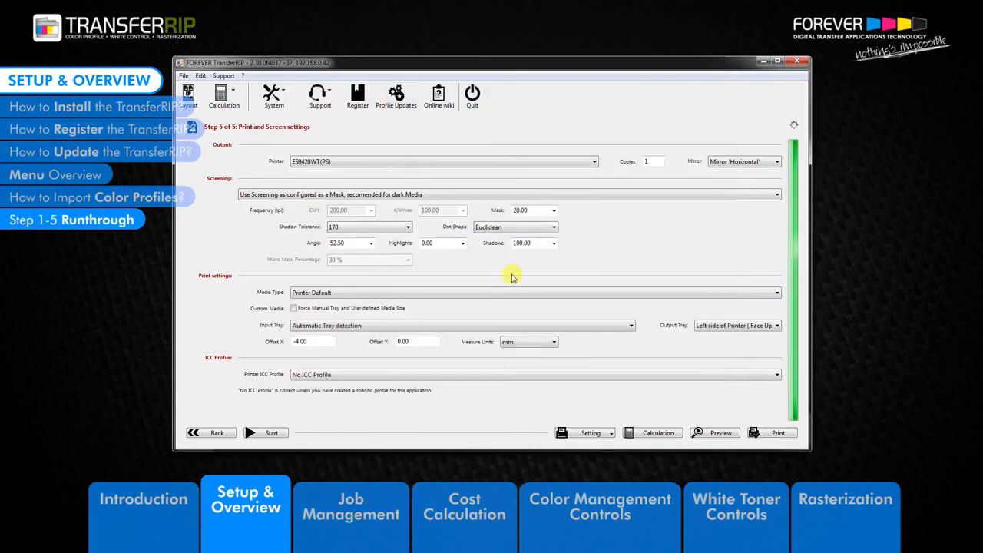